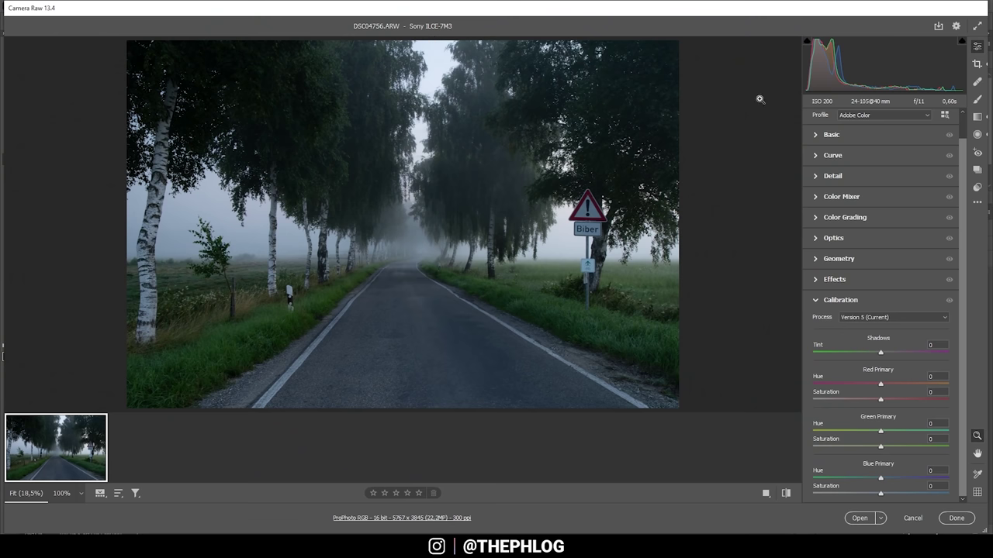
Step: Scroll the Camera Raw Edit panel back up to the top
left_click_drag(960, 155, 963, 109)
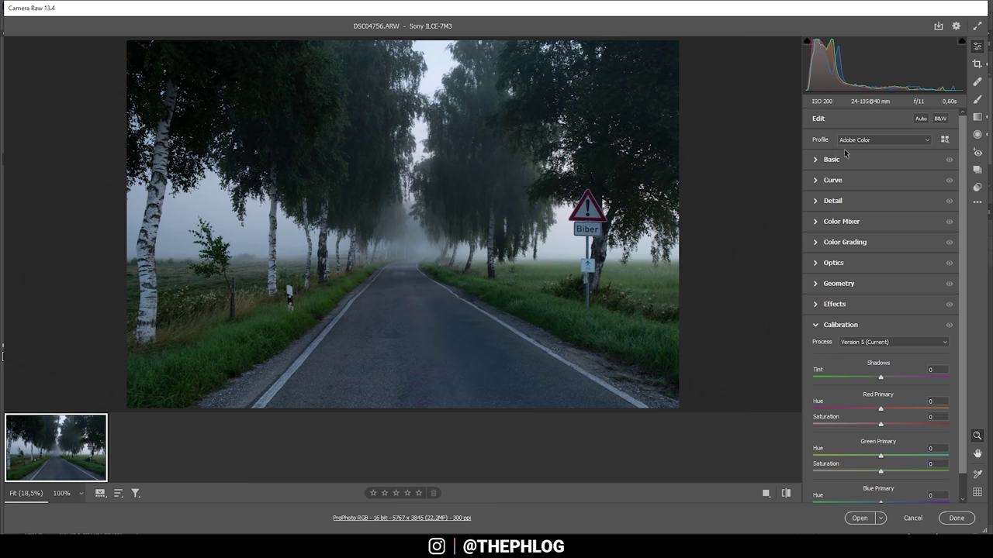
Step: In Basic, set Temperature to 6400, Shadows to +100 and Whites to +48
left_click(821, 160)
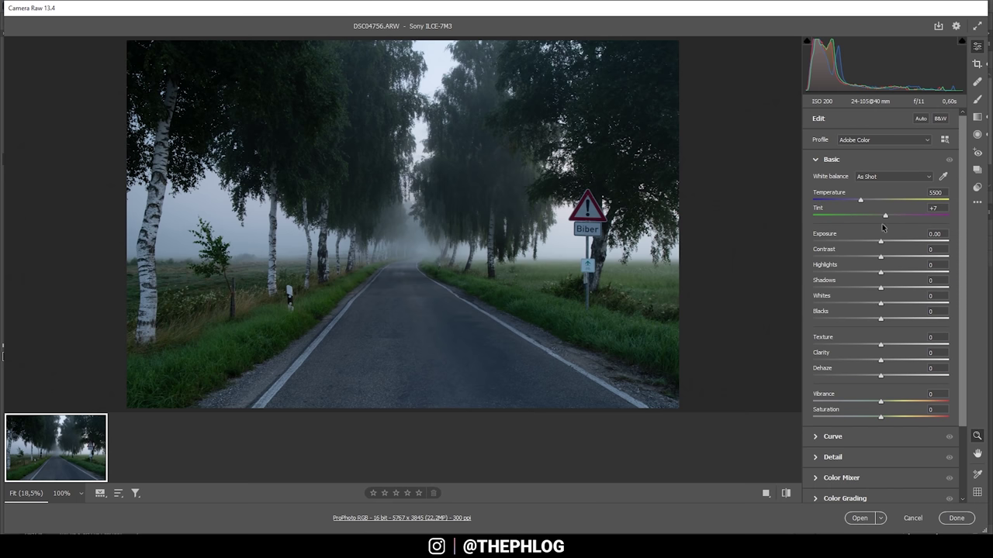
left_click_drag(860, 203, 872, 202)
left_click_drag(873, 203, 872, 203)
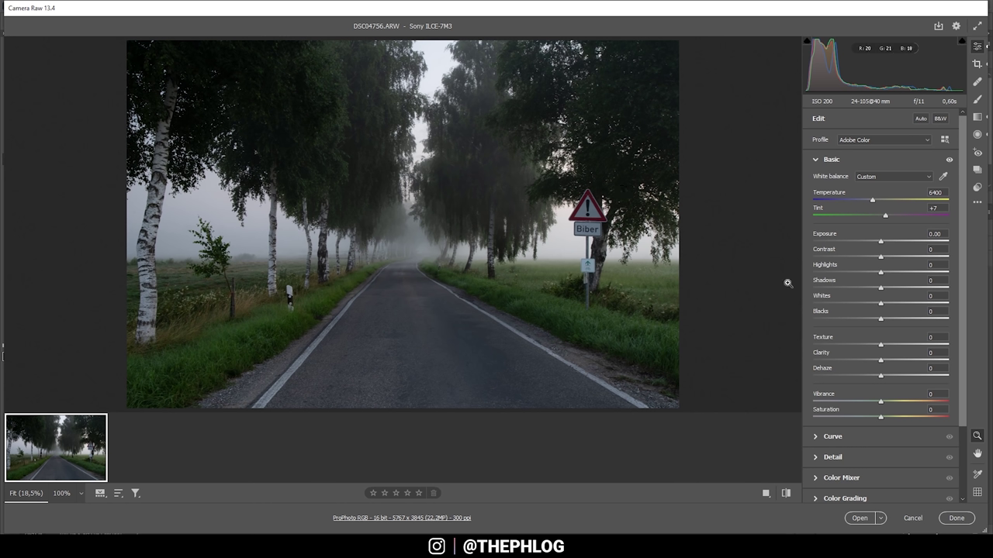
left_click_drag(883, 289, 978, 287)
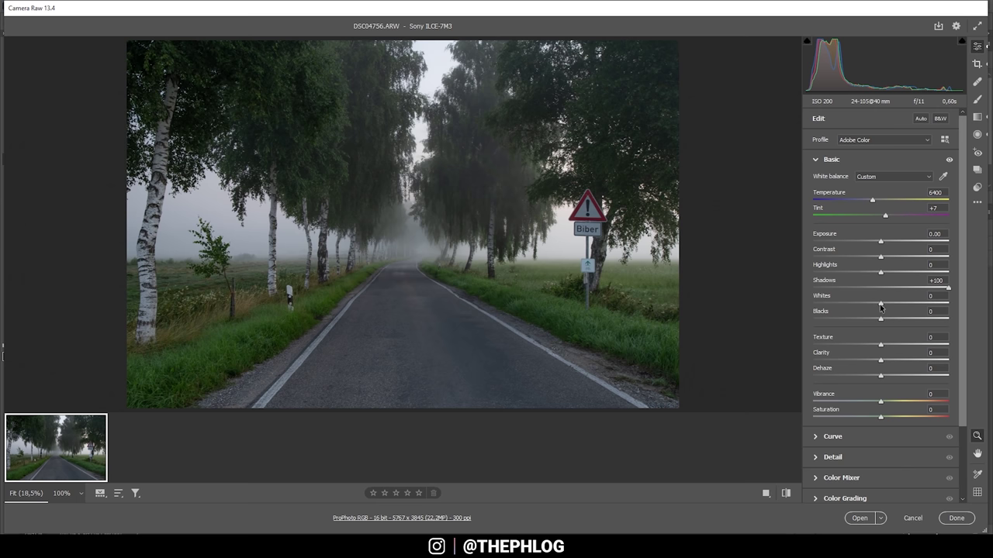
left_click_drag(880, 308, 915, 307)
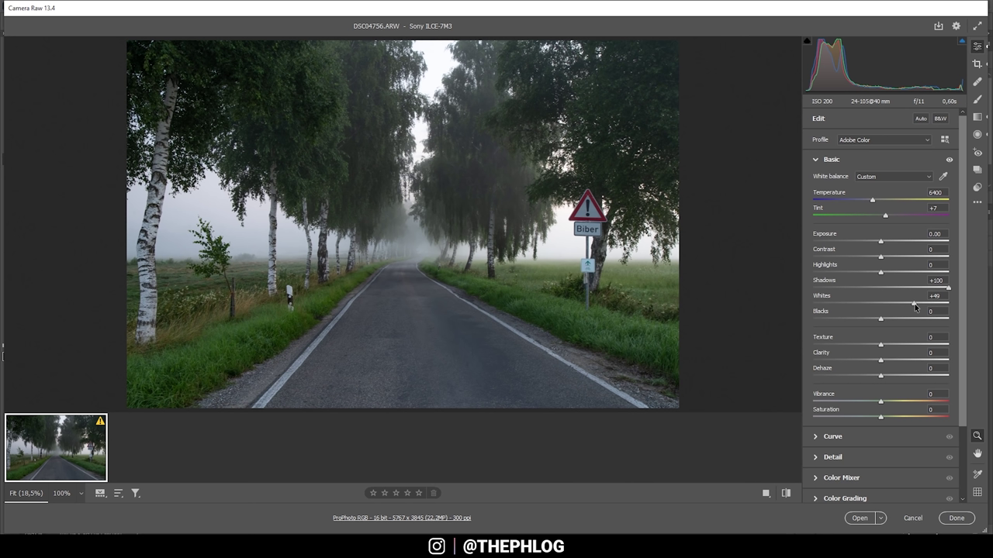
left_click_drag(914, 307, 914, 307)
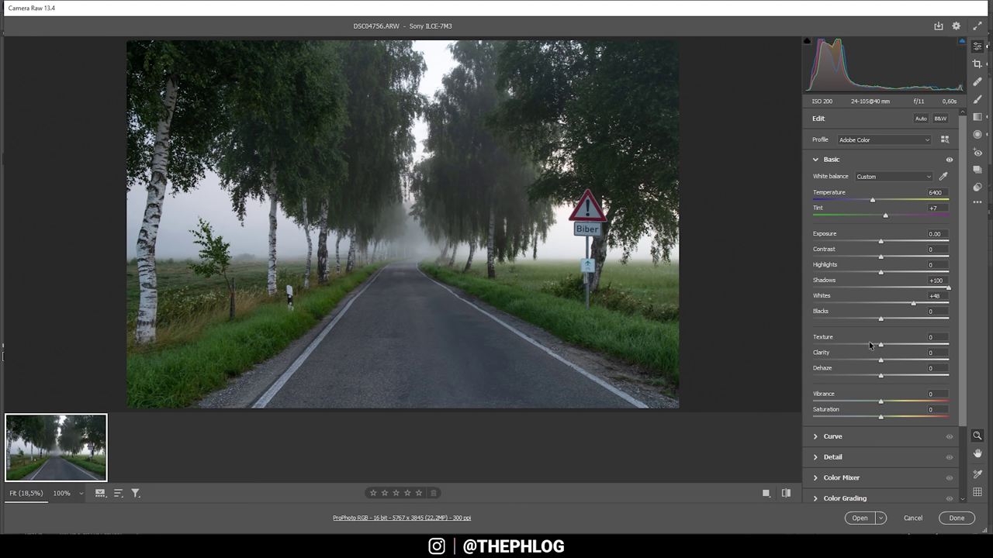
Step: Set Texture +8, Clarity -8, Dehaze +5 and Vibrance +21
left_click_drag(880, 346, 883, 346)
left_click(887, 346)
left_click_drag(880, 361, 873, 362)
left_click_drag(874, 361, 875, 362)
left_click_drag(881, 380, 885, 379)
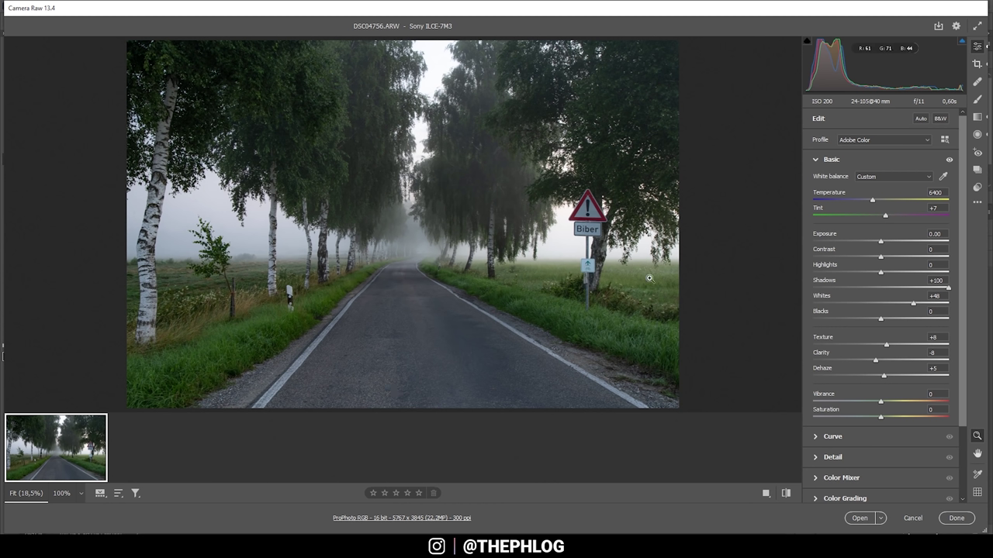
left_click_drag(884, 402, 890, 403)
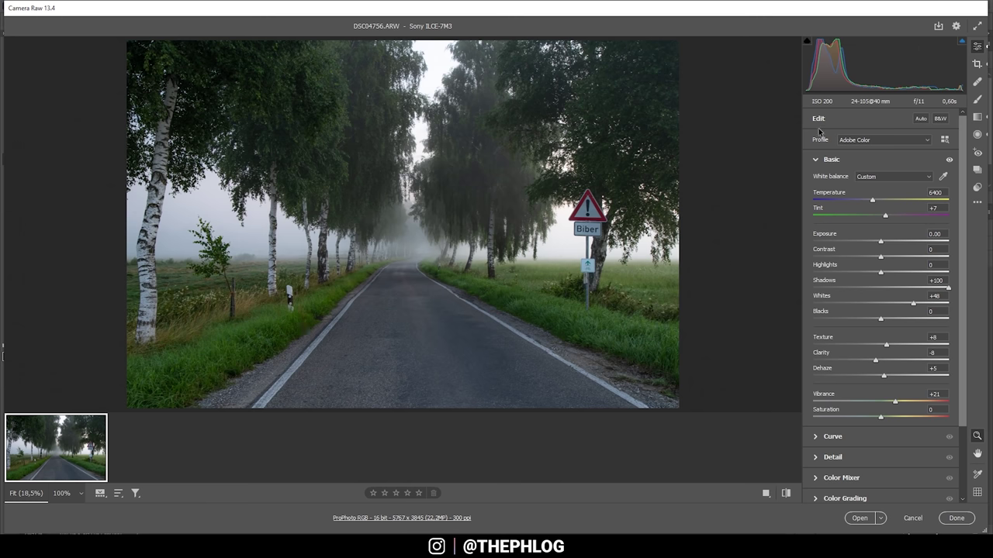
left_click(977, 116)
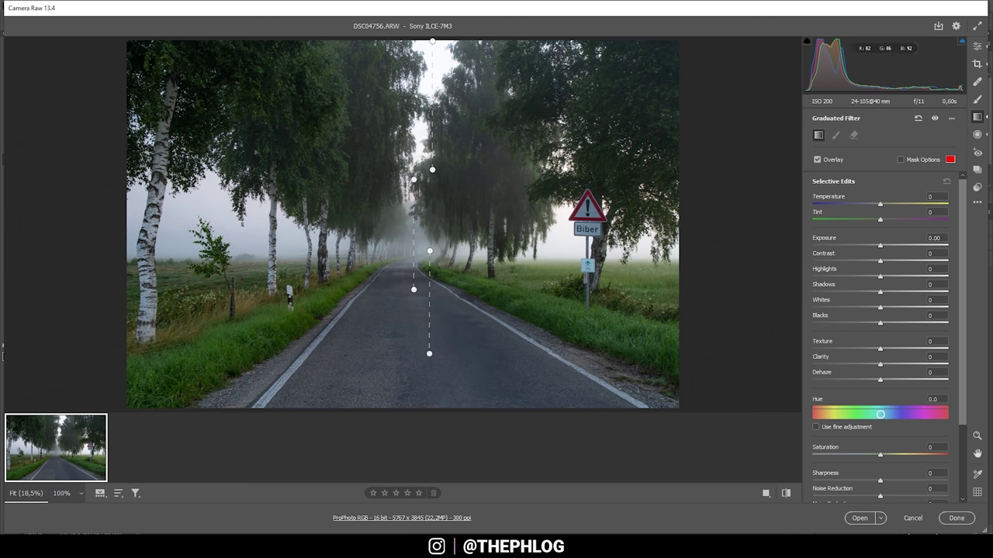
Step: Set the top graduated filter's Highlights to -100 and the middle filter's Contrast to -100
left_click(432, 41)
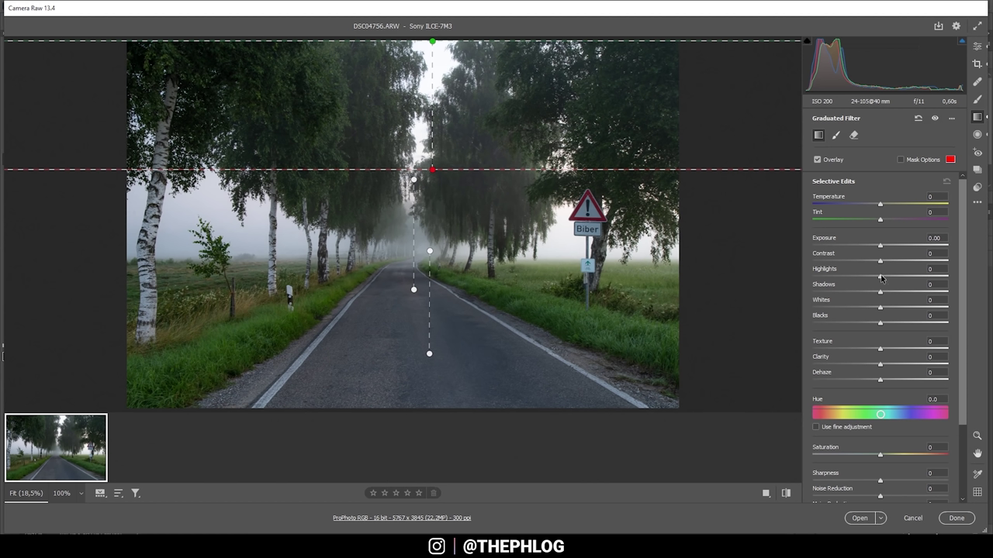
left_click_drag(880, 276, 813, 277)
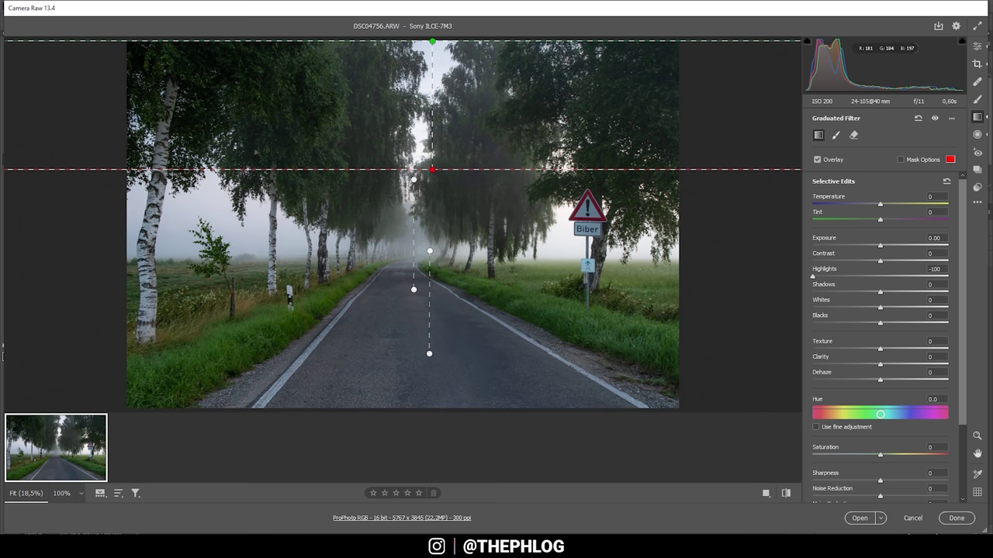
left_click(414, 182)
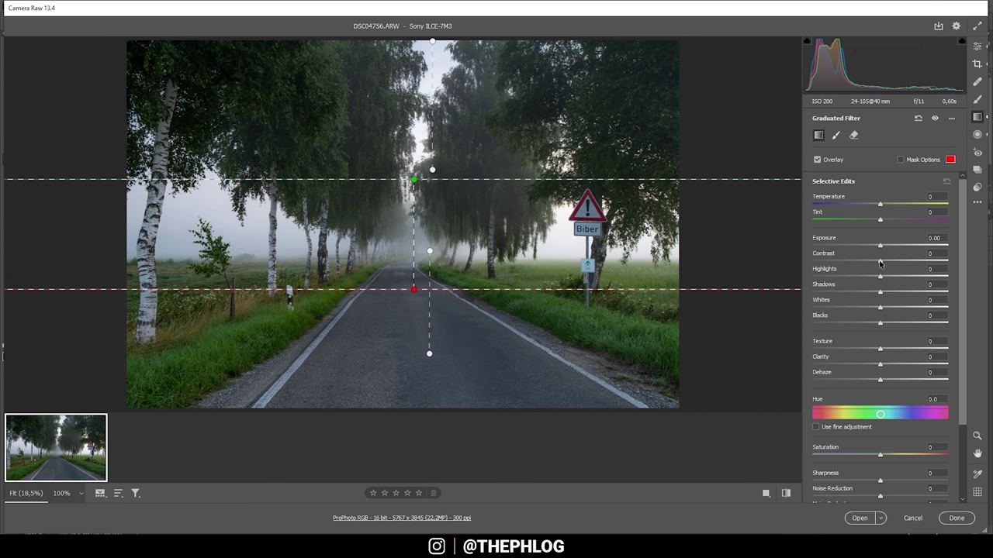
left_click_drag(879, 264, 808, 262)
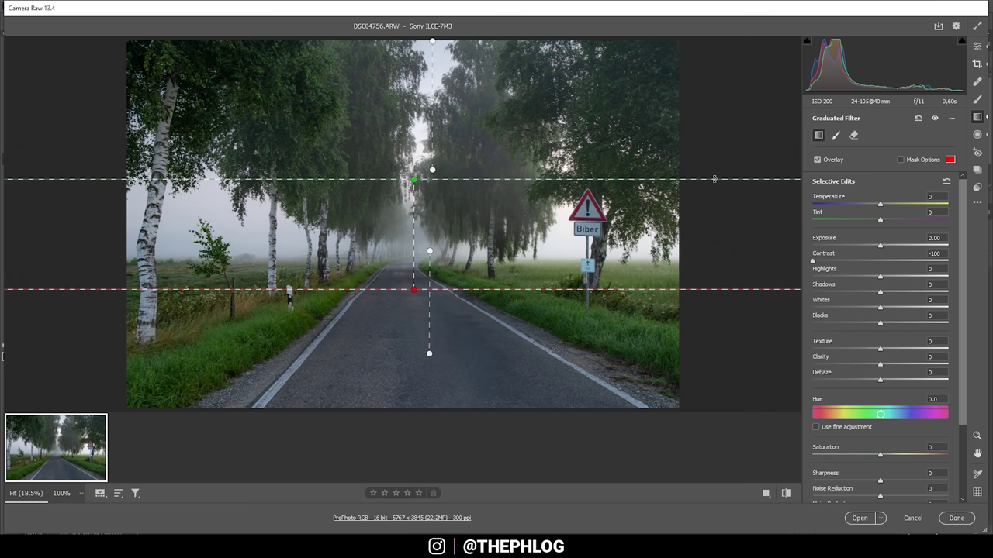
Step: Draw a new graduated filter from the foreground road to the horizon with Exposure -0.35
left_click_drag(428, 354, 429, 251)
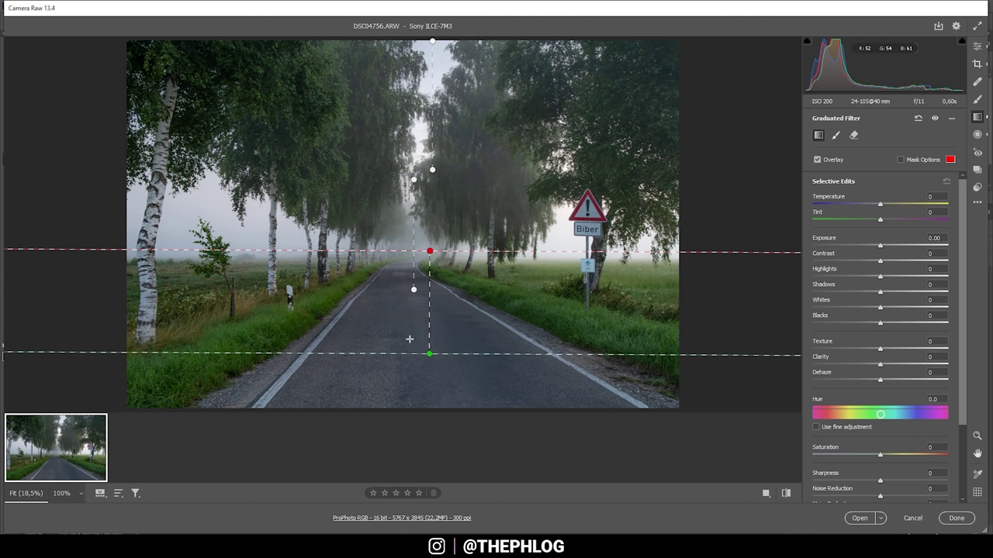
left_click_drag(880, 249, 877, 250)
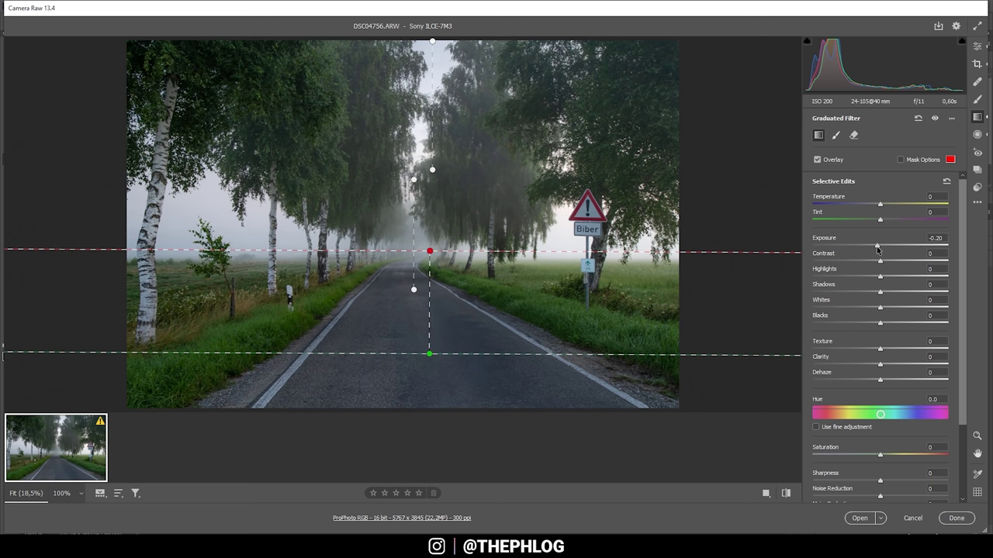
left_click_drag(877, 249, 874, 250)
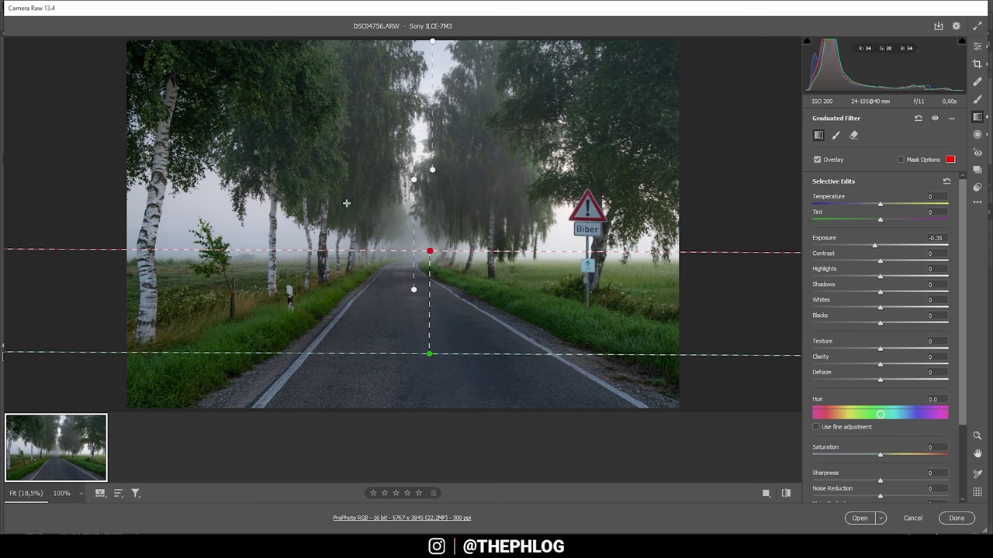
left_click(977, 135)
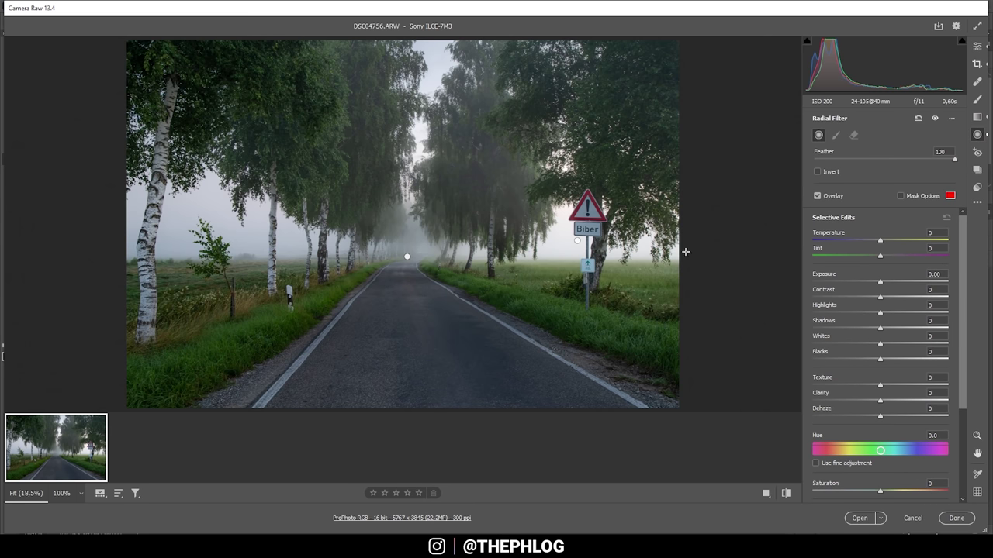
Step: Set the vanishing-point radial filter's Dehaze to -80
left_click(406, 256)
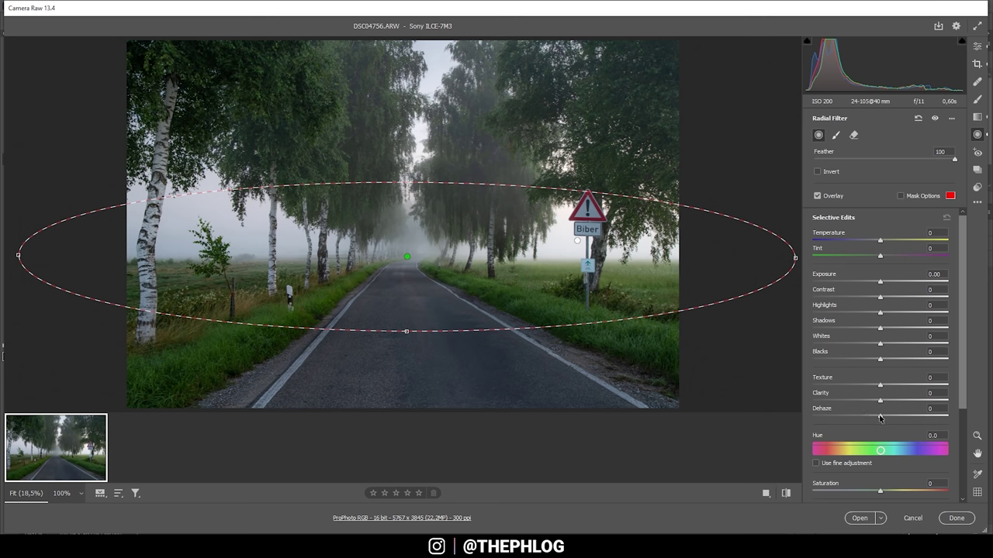
left_click_drag(881, 418, 868, 419)
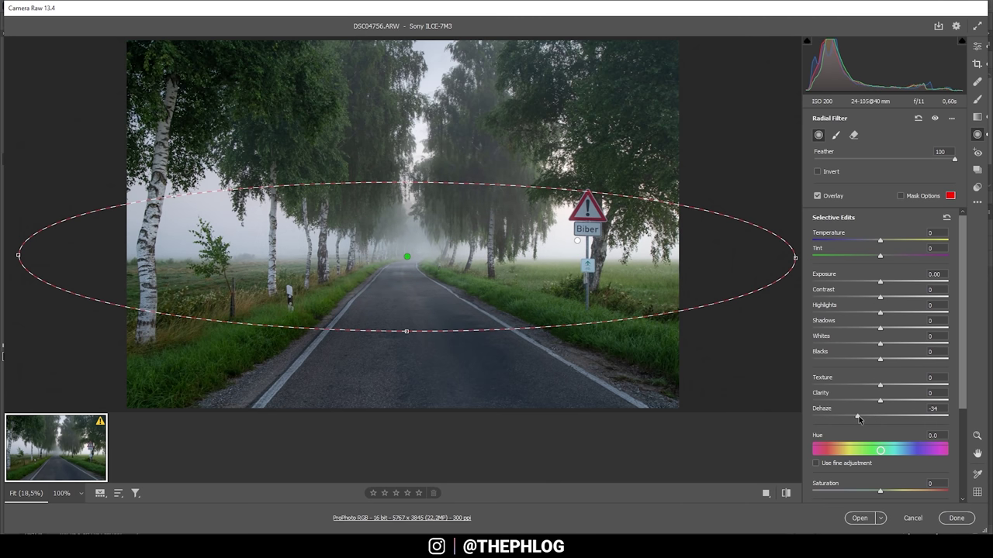
left_click_drag(858, 418, 826, 417)
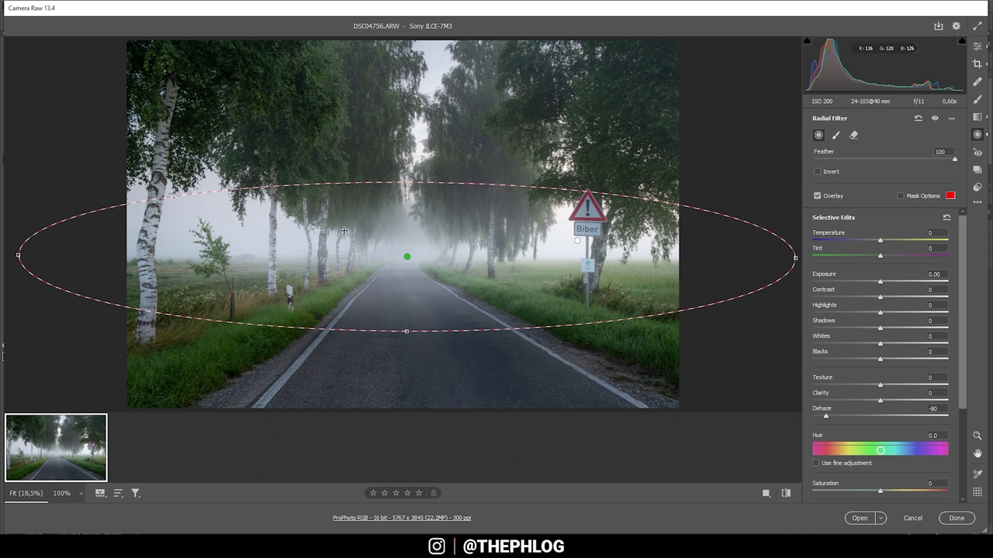
Step: Add a radial filter around the warning sign with Blacks +100, Dehaze -5, Temperature +18
left_click_drag(577, 241, 733, 318)
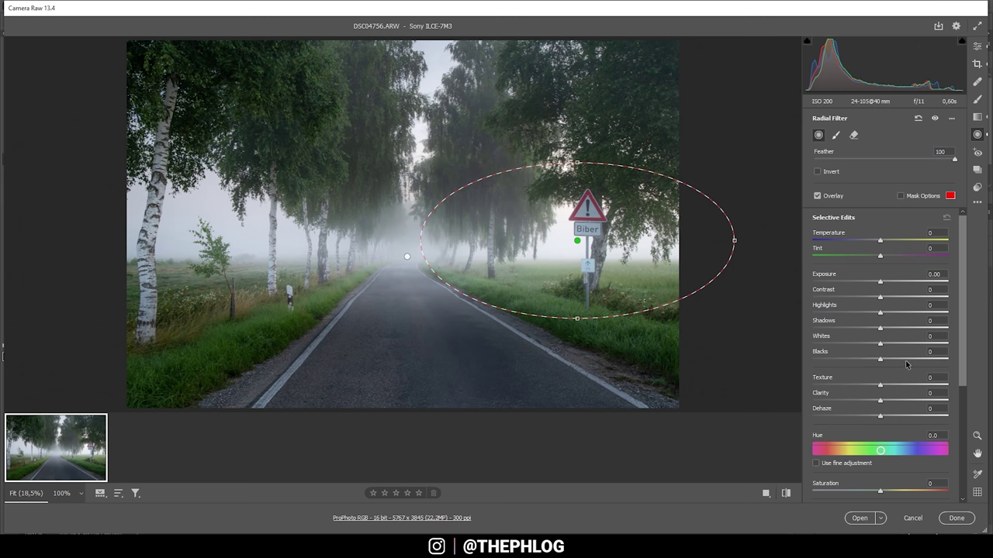
left_click_drag(905, 361, 948, 362)
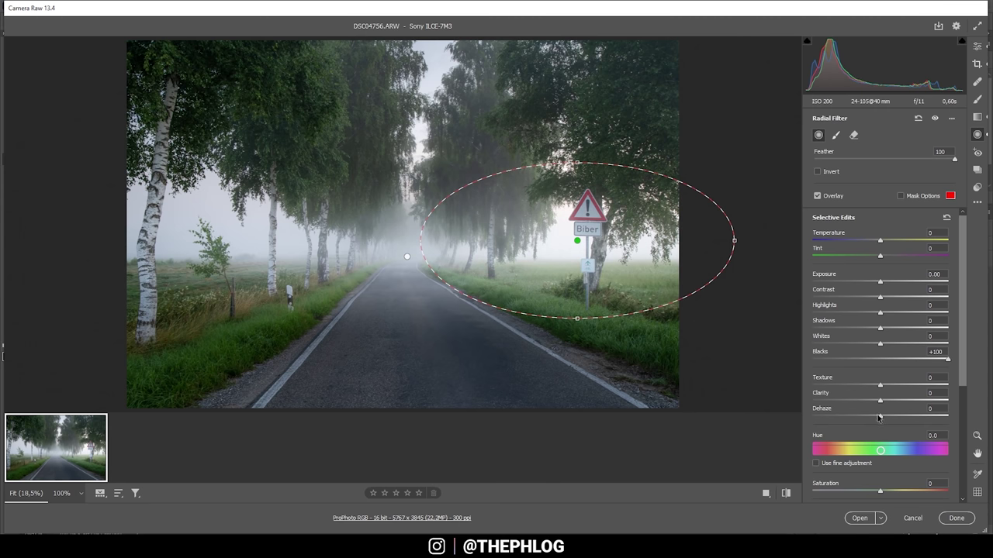
left_click_drag(879, 418, 865, 418)
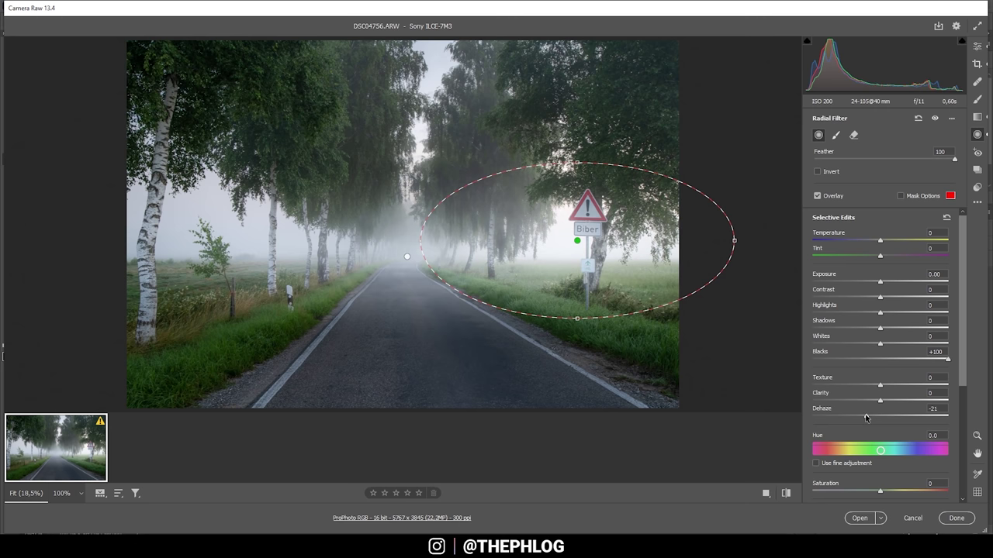
left_click_drag(866, 418, 876, 418)
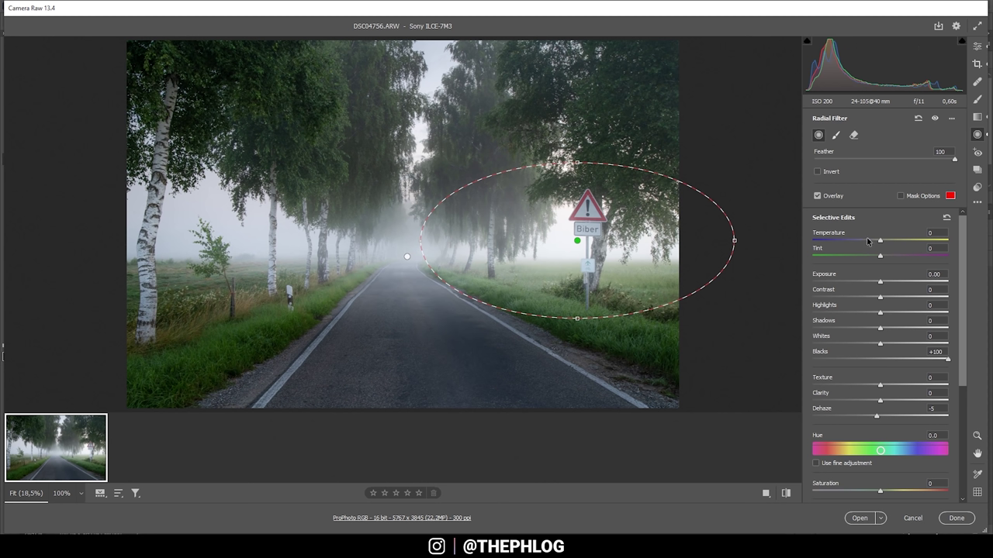
mouse_move(879, 242)
left_mouse_down()
mouse_move(900, 245)
mouse_move(892, 243)
left_mouse_up()
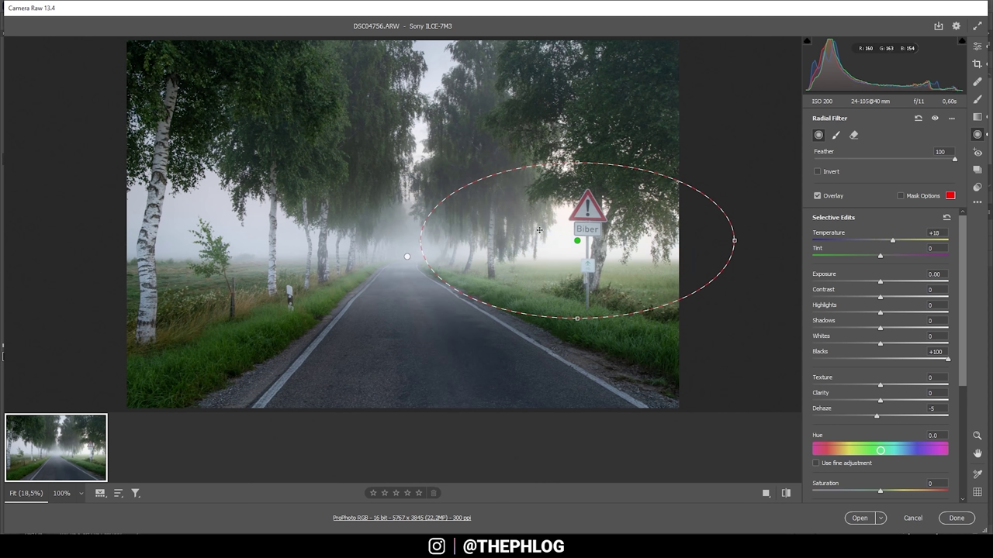
Step: In Color Mixer HSL, shift the Yellows hue to -42 toward orange
left_click(977, 46)
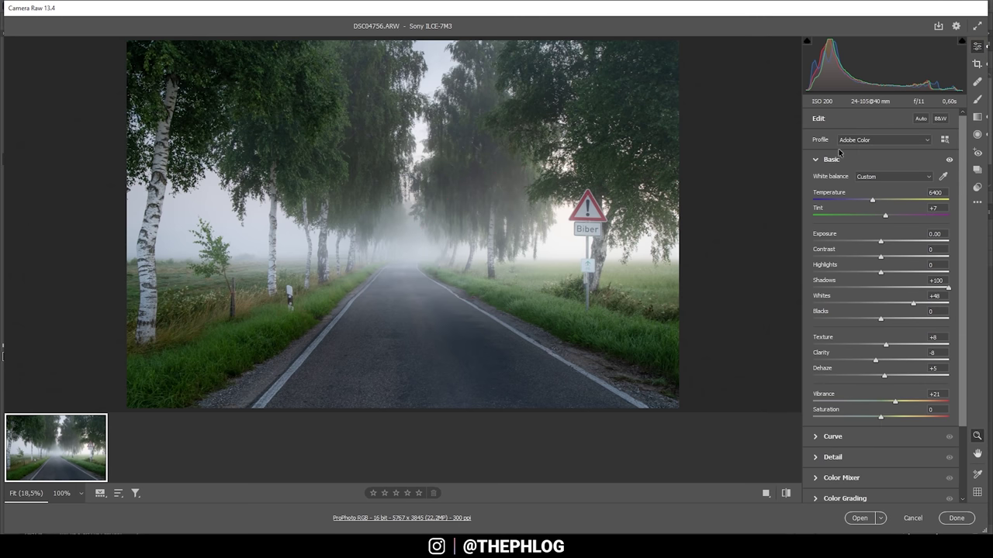
scroll(850, 231, "down", 1)
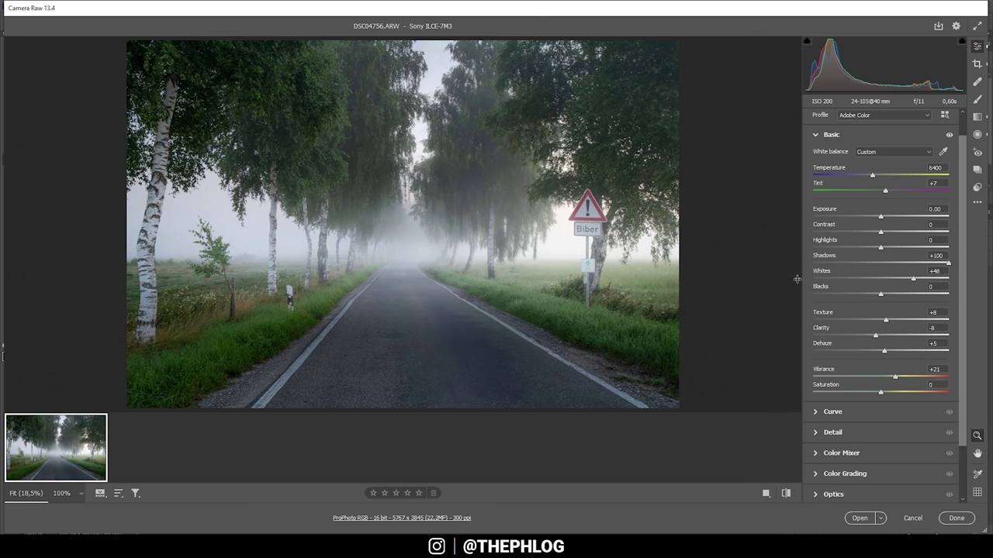
scroll(845, 372, "down", 3)
left_click(854, 395)
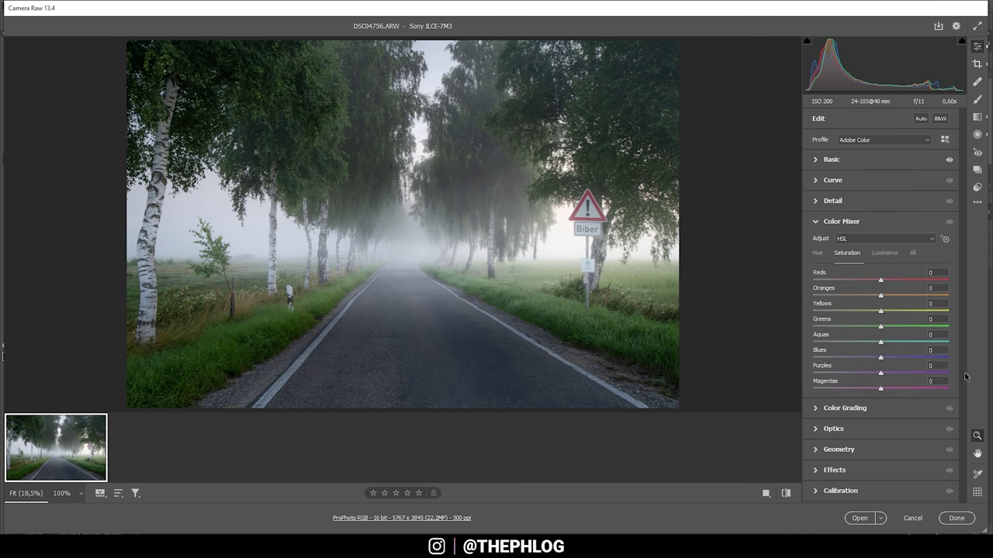
left_click(819, 255)
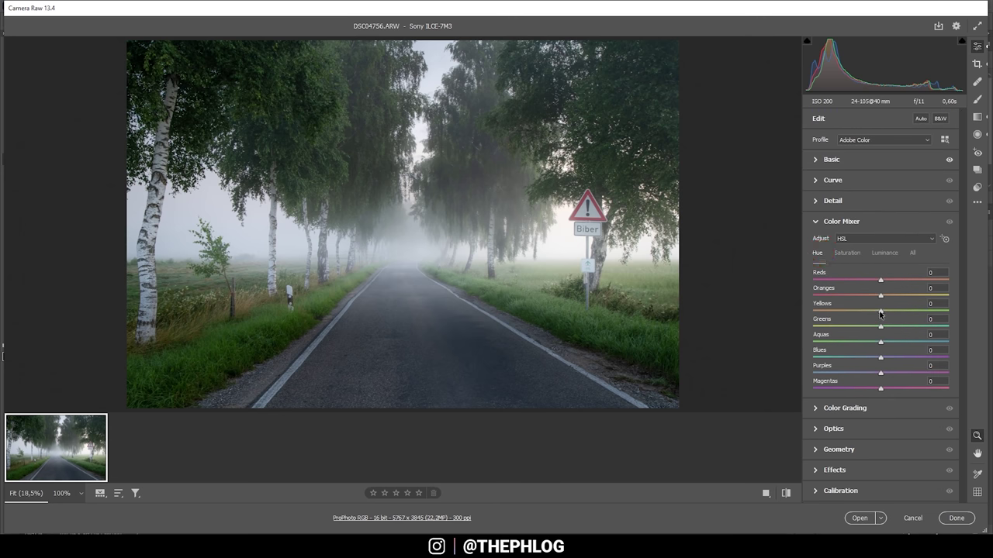
left_click_drag(880, 314, 852, 312)
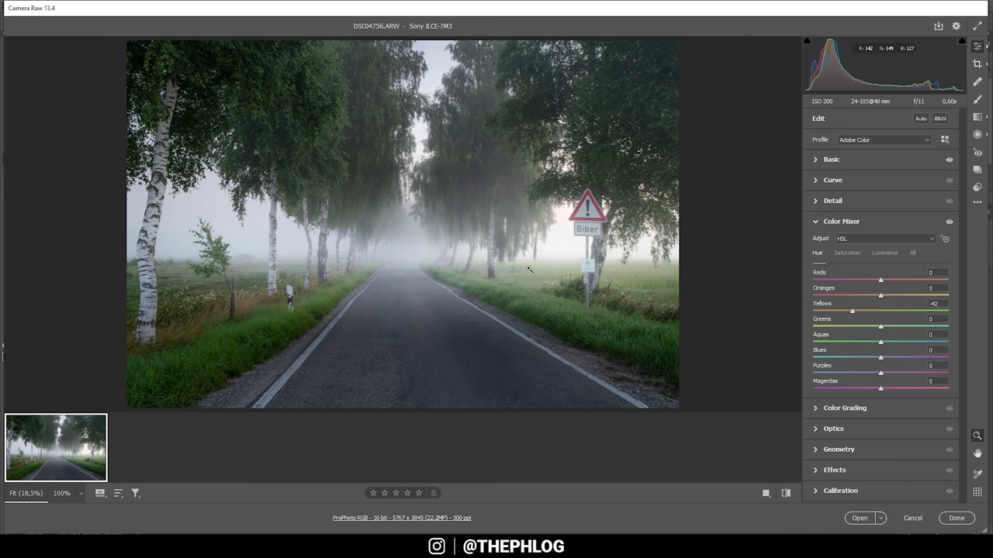
left_click(948, 222)
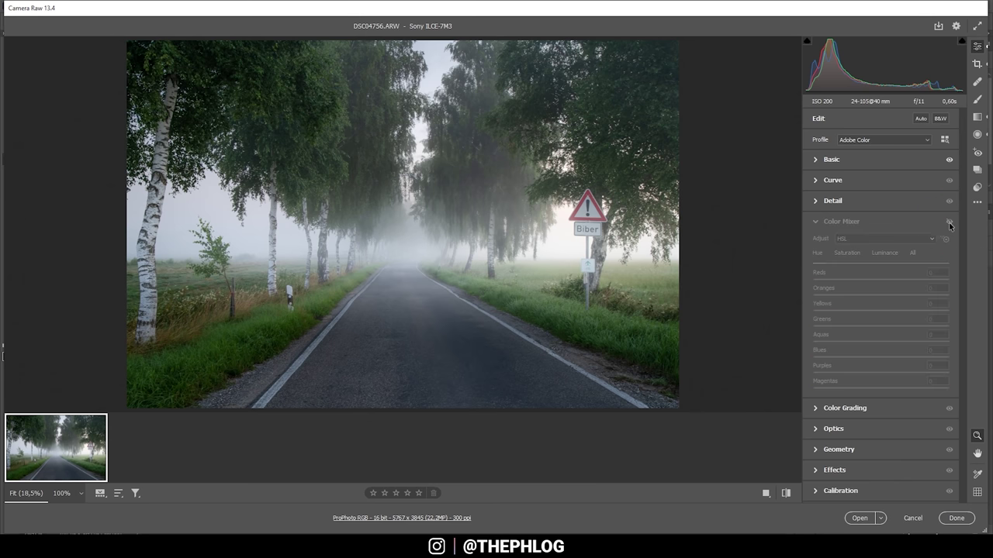
left_click(948, 223)
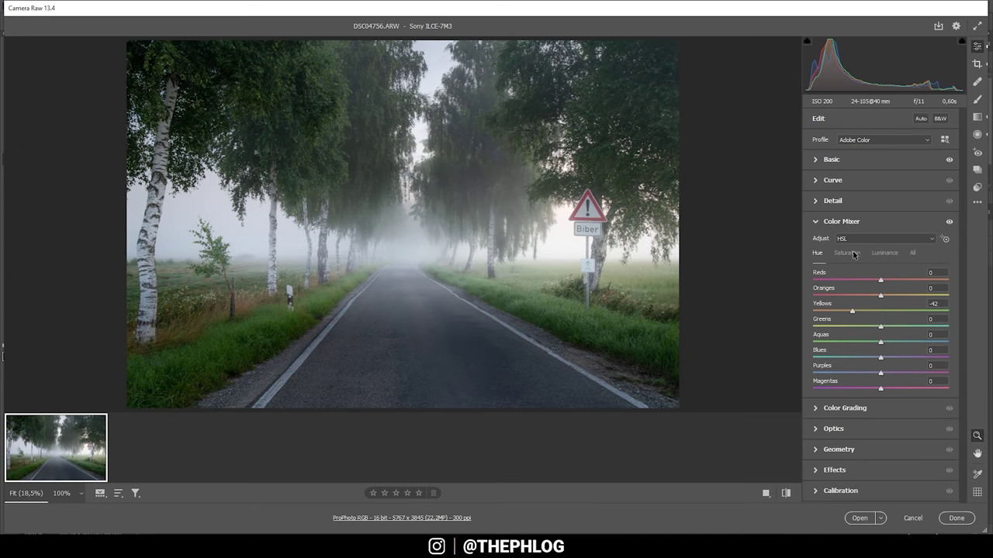
Step: Raise Yellows saturation to +51 and lower Greens saturation to -10
left_click(847, 253)
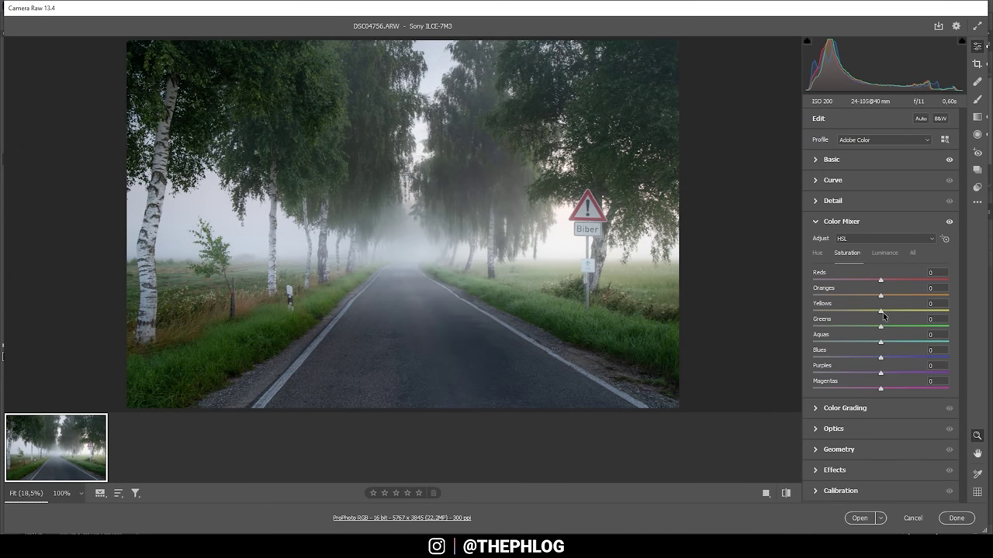
left_click_drag(881, 311, 918, 314)
left_click_drag(880, 329, 874, 329)
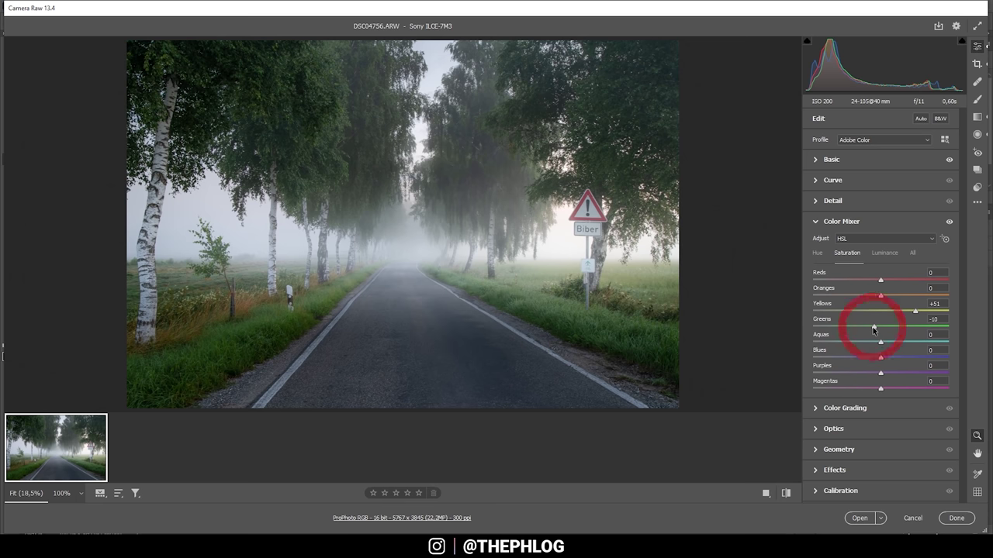
left_click(815, 222)
Step: In Color Grading, tint the Highlights wheel to hue 41 with saturation 27
left_click(816, 242)
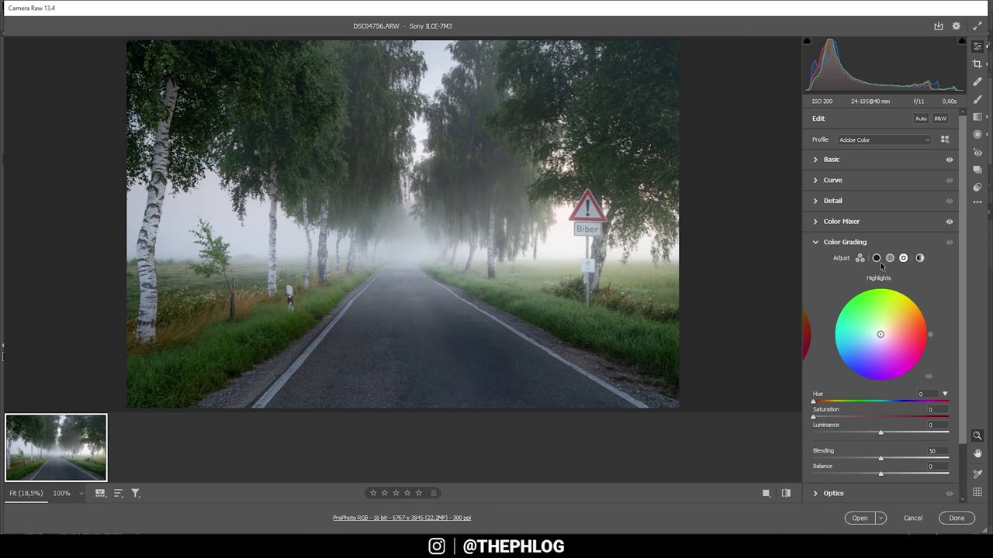
left_click(903, 258)
left_click_drag(880, 334, 892, 319)
left_click_drag(869, 420, 835, 419)
left_click(844, 242)
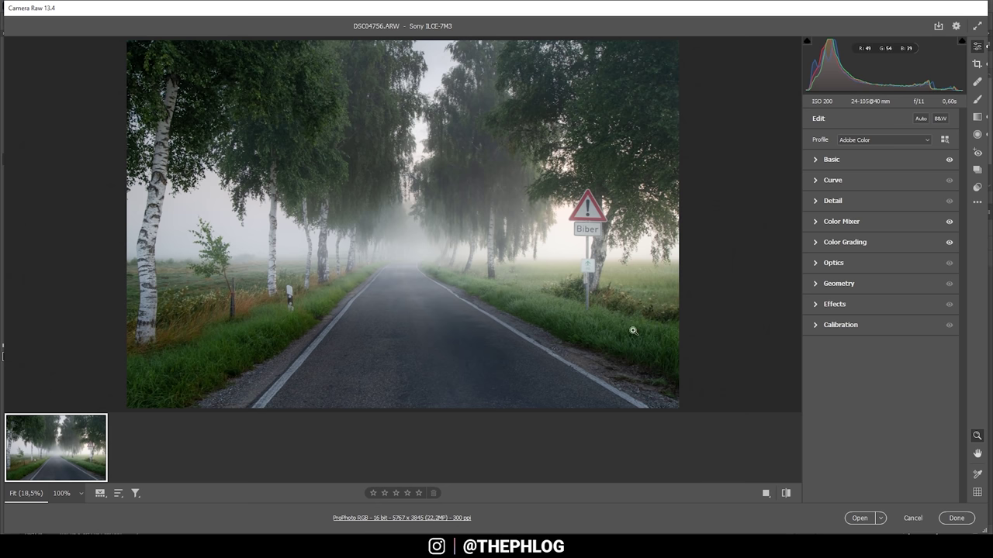
Step: Set Calibration Blue Primary hue -29 and saturation +28, then open the photo in Photoshop
left_click(841, 325)
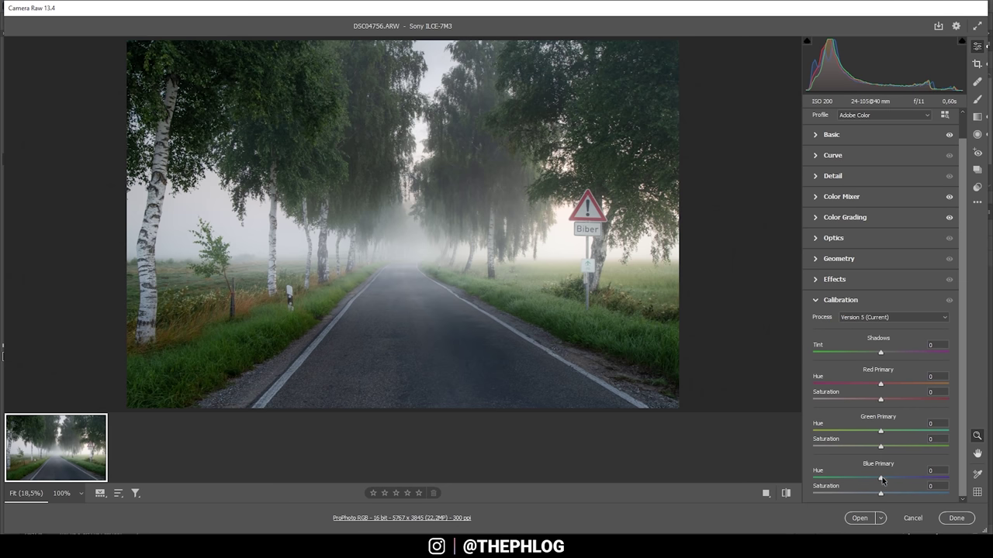
left_click_drag(881, 480, 861, 481)
left_click_drag(882, 496, 905, 496)
left_click_drag(902, 497, 900, 496)
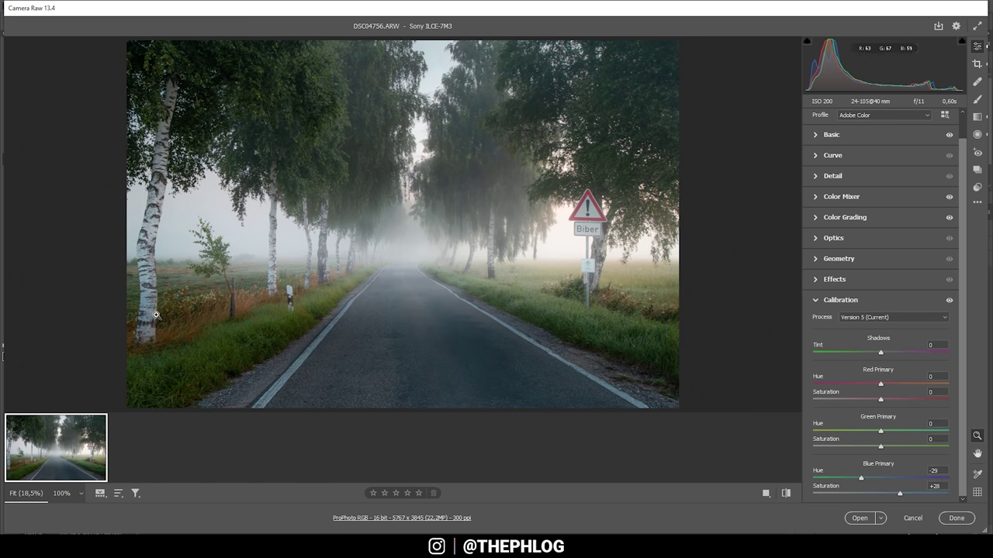
left_click(816, 302)
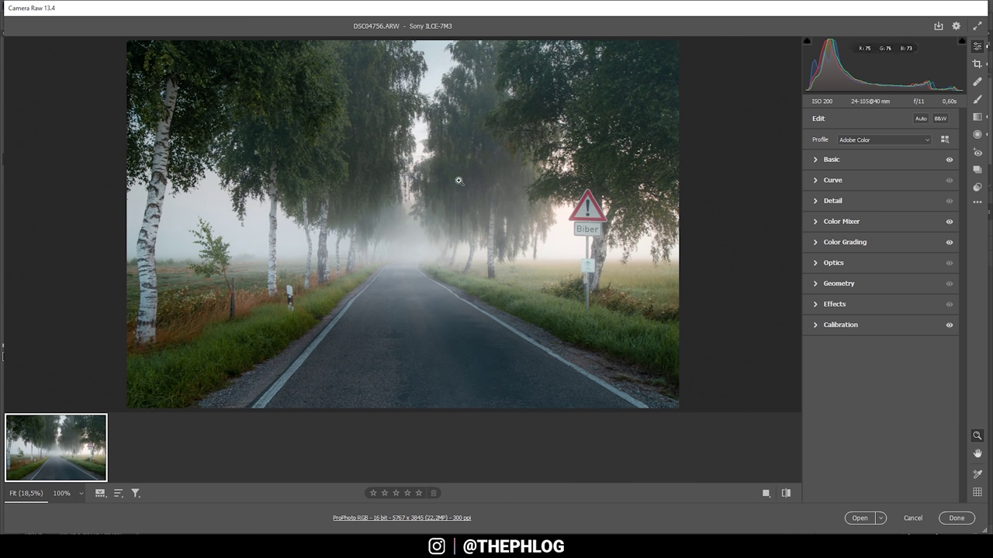
left_click(860, 520)
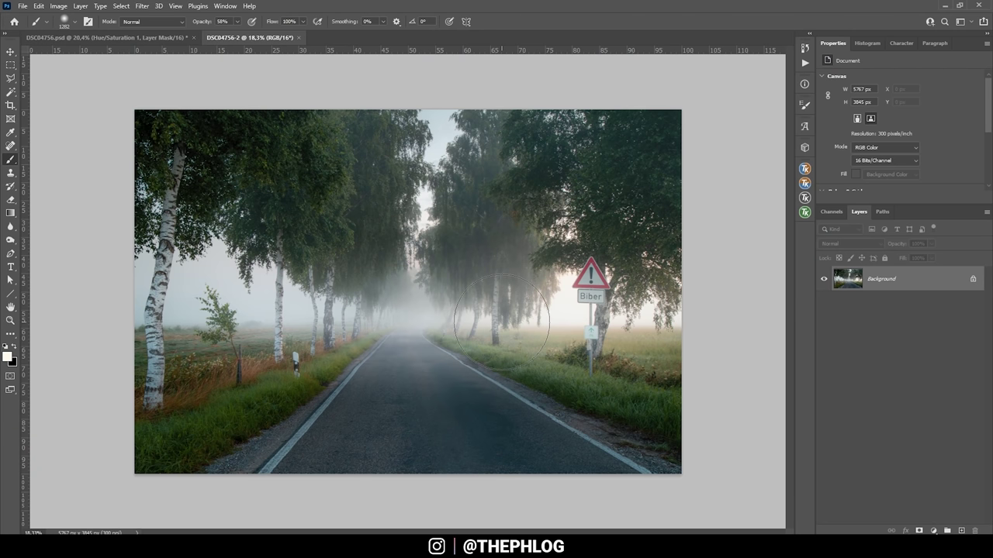
Step: Duplicate the Background layer with Ctrl+J for retouching
key("bracketleft")
key("bracketleft")
key("bracketleft")
key("bracketleft")
key("bracketleft")
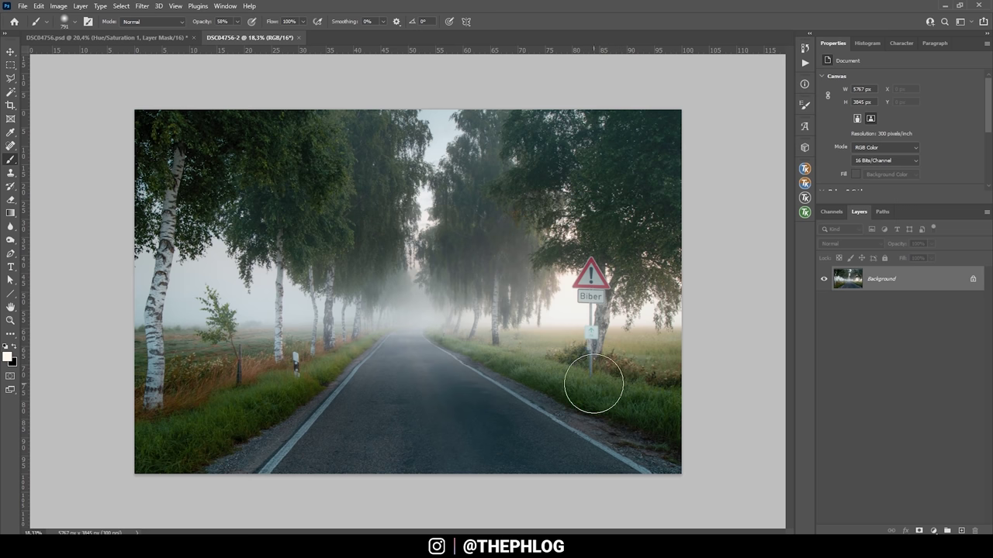
scroll(589, 357, "up", 5)
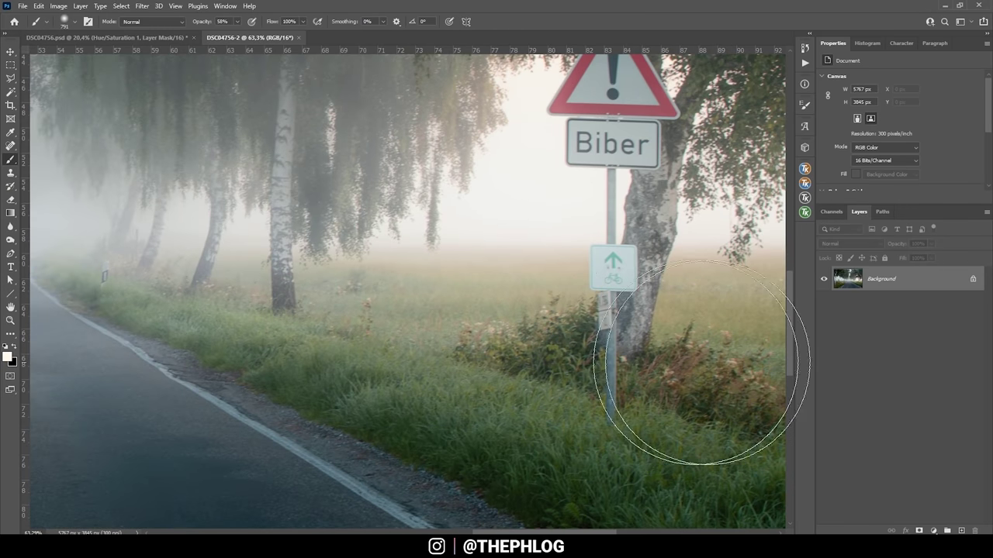
key("ctrl+j")
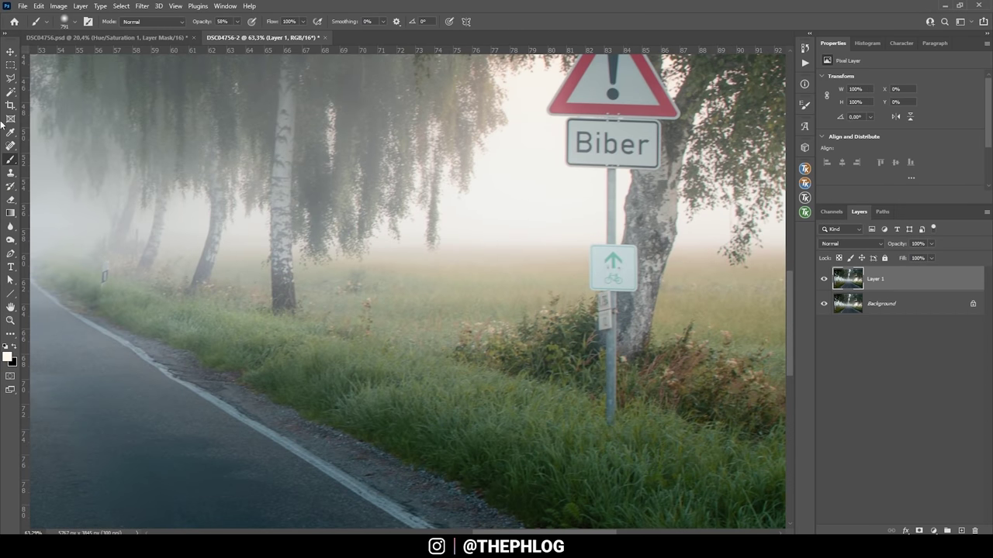
Step: Spot-heal away the sign post and the grass patch at its base
left_click(11, 145)
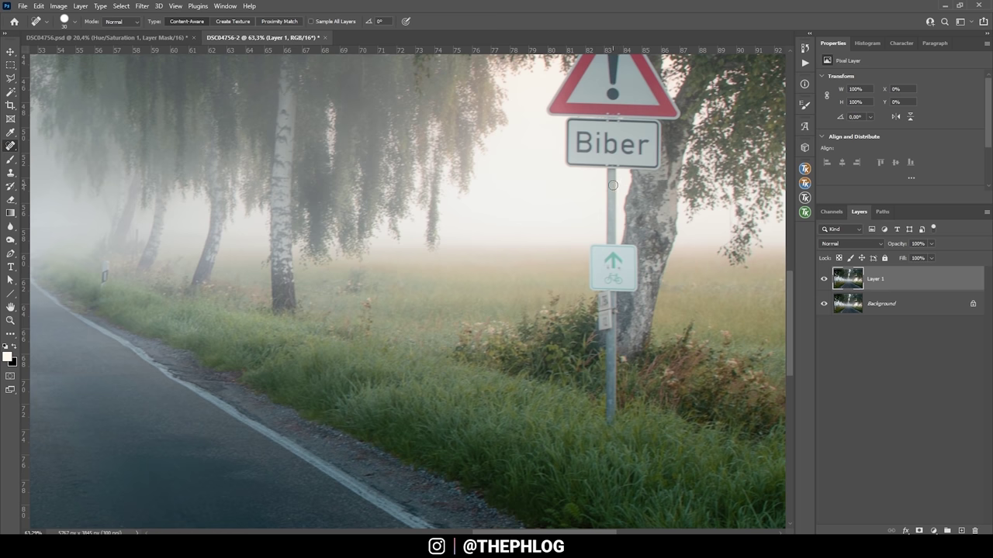
scroll(676, 376, "up", 5)
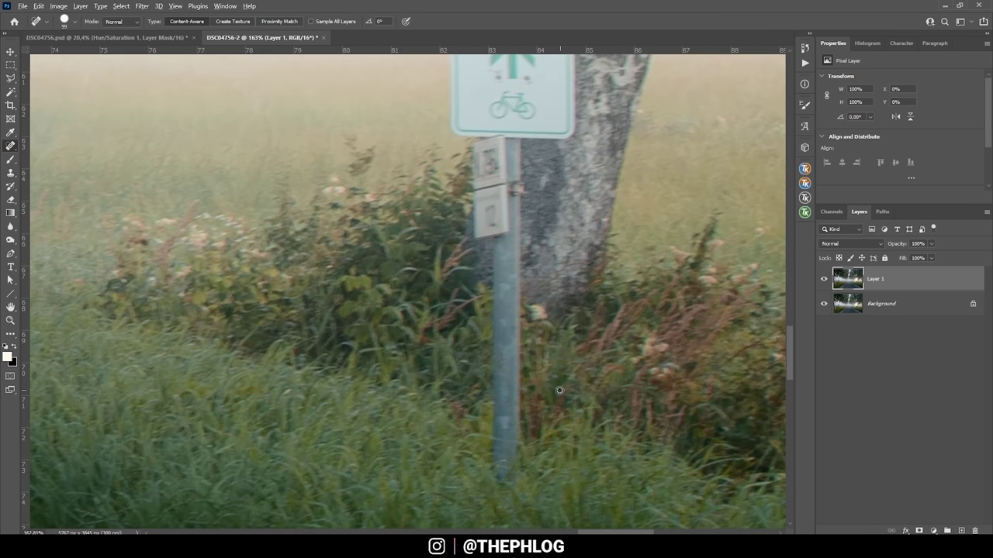
mouse_move(497, 471)
left_mouse_down()
mouse_move(512, 408)
mouse_move(504, 287)
left_mouse_up()
scroll(505, 310, "up", 2)
right_click(508, 344, "alt")
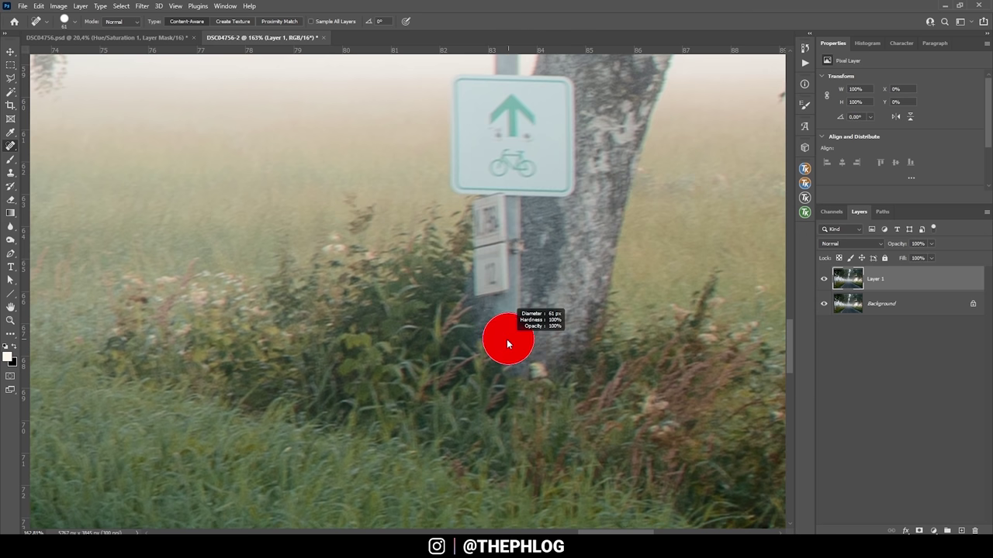
left_click(506, 322)
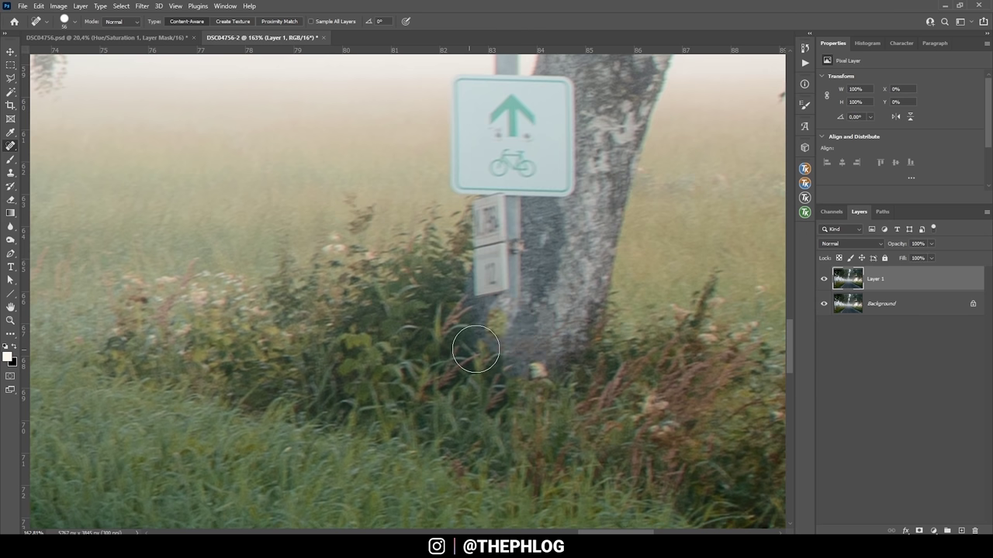
left_click(475, 349)
scroll(513, 346, "up", 5)
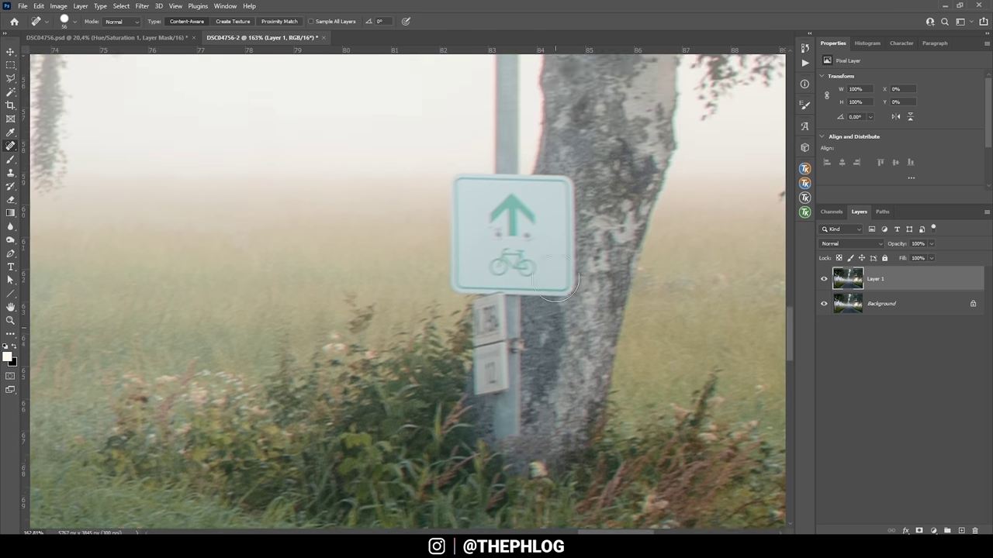
left_click_drag(504, 128, 506, 293)
scroll(525, 228, "up", 3)
scroll(511, 349, "down", 3)
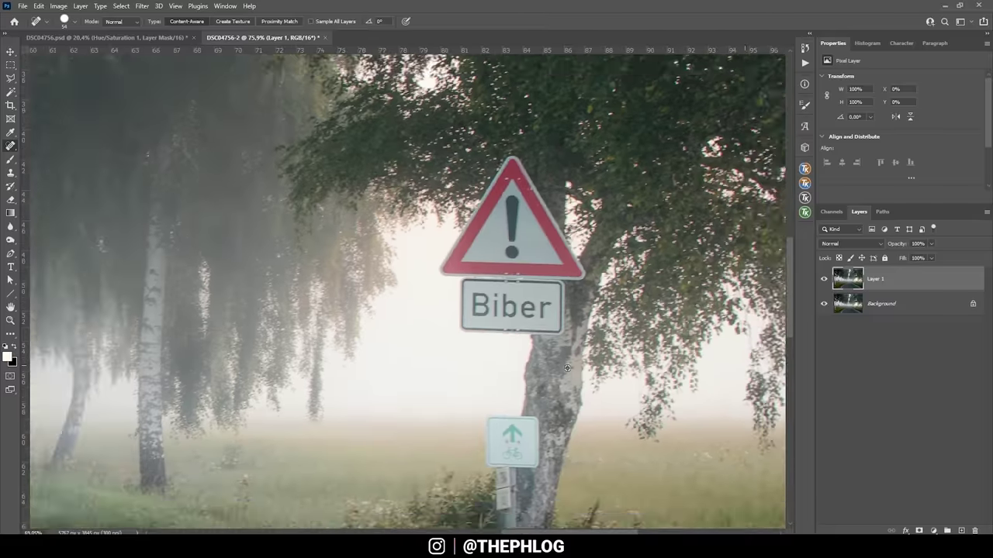
scroll(509, 443, "up", 4)
scroll(509, 310, "down", 1)
Step: Clone Stamp birch bark and fog over the remaining pole base and sign
left_click(11, 172)
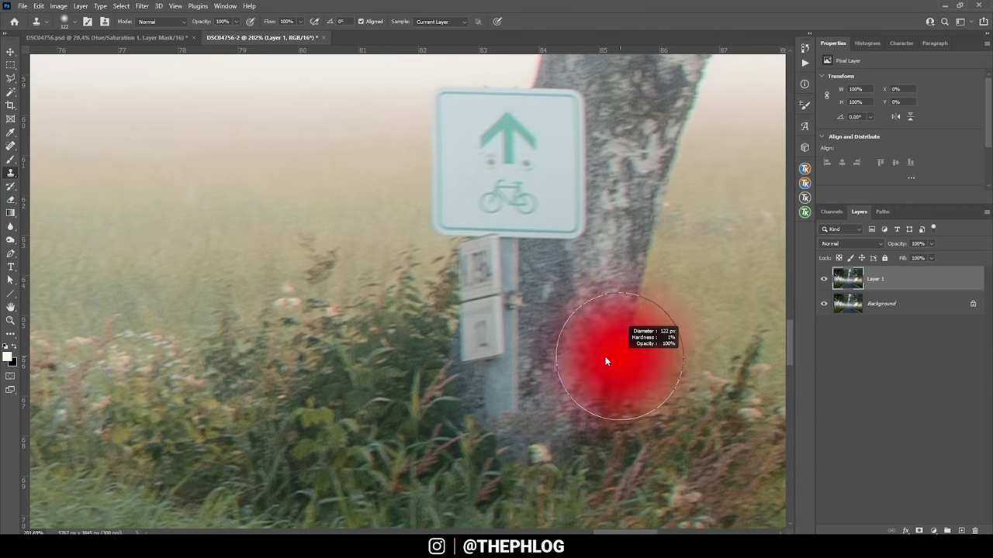
left_click_drag(590, 354, 555, 354)
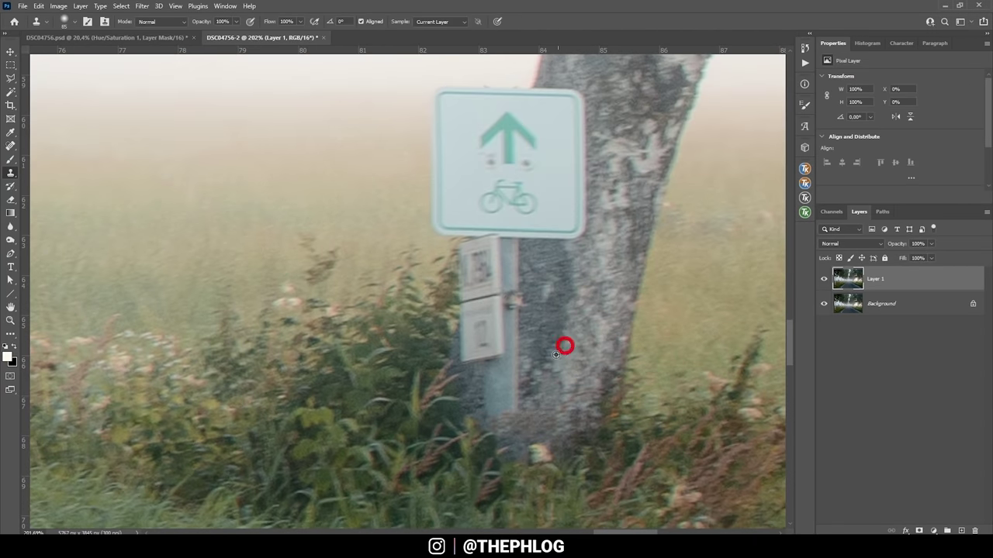
left_click_drag(496, 392, 506, 438)
left_click(571, 326, "alt")
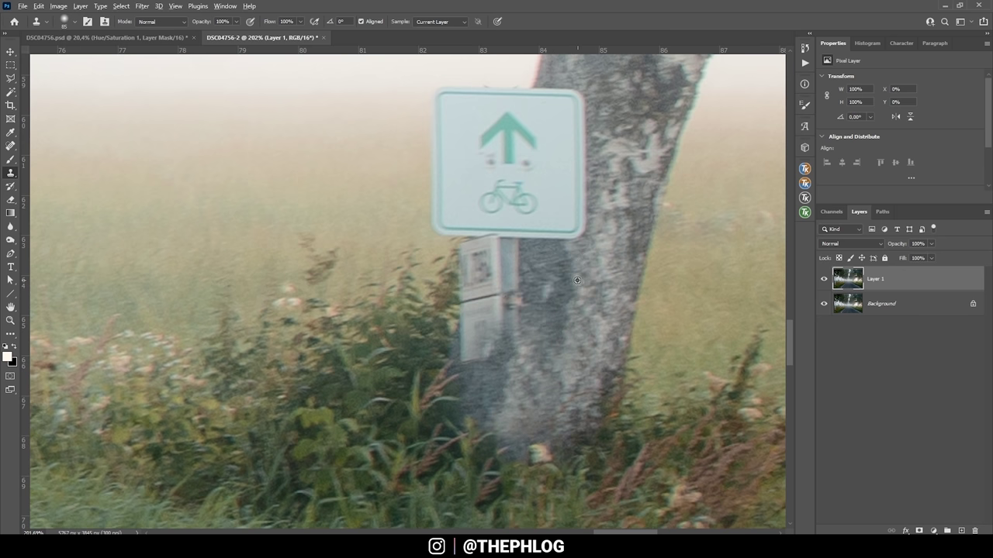
mouse_move(577, 280)
left_mouse_down()
mouse_move(565, 281)
mouse_move(569, 231)
left_mouse_up()
scroll(297, 230, "up", 3)
left_click_drag(469, 256, 463, 295)
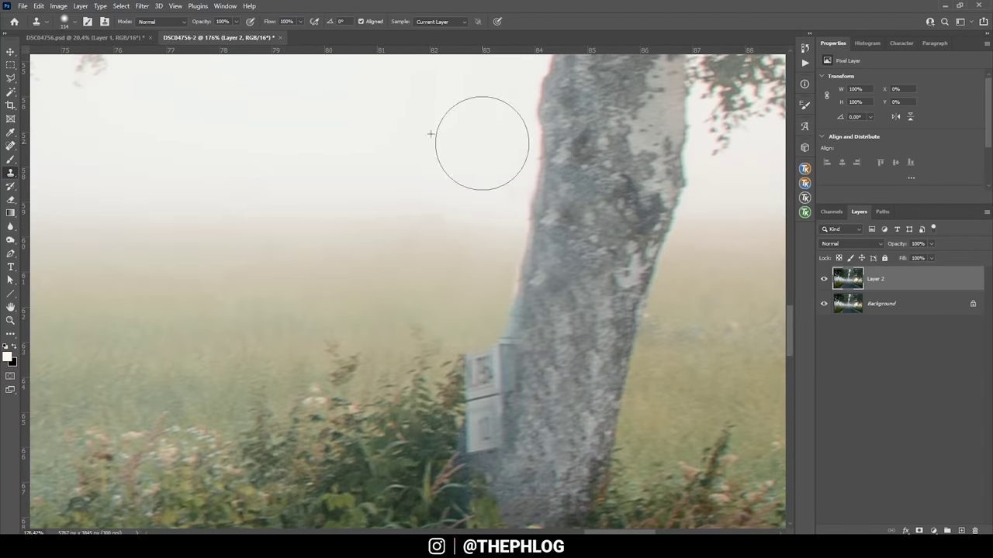
left_click_drag(489, 357, 485, 442)
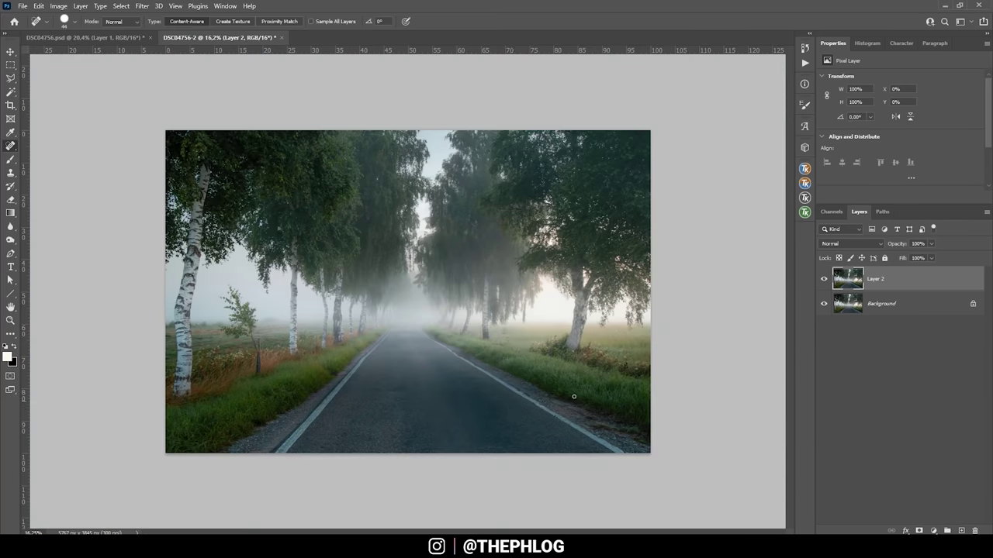
scroll(486, 250, "up", 2)
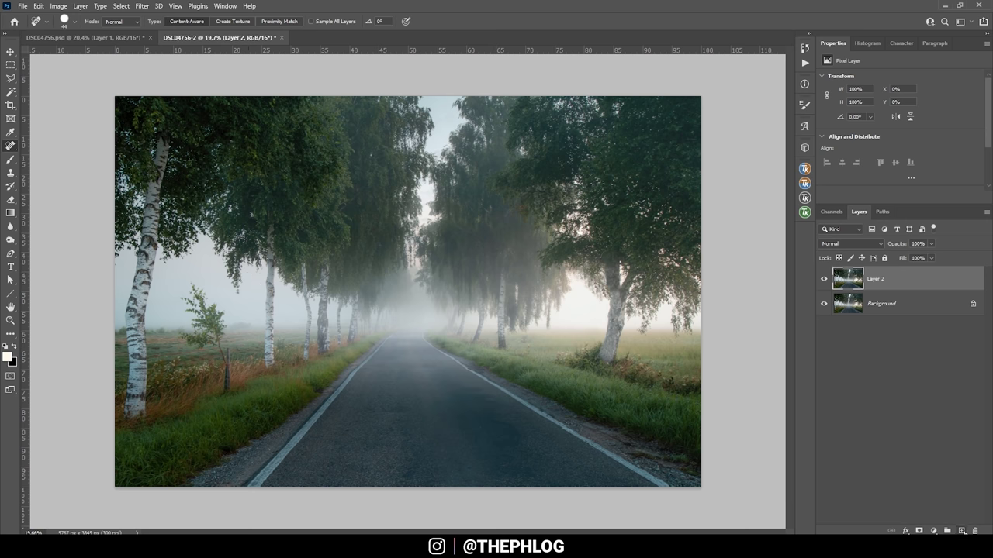
left_click(962, 531)
Step: Set the new layer to Hard Light and ready a large 9%-opacity brush in a pale warm colour
left_click(832, 245)
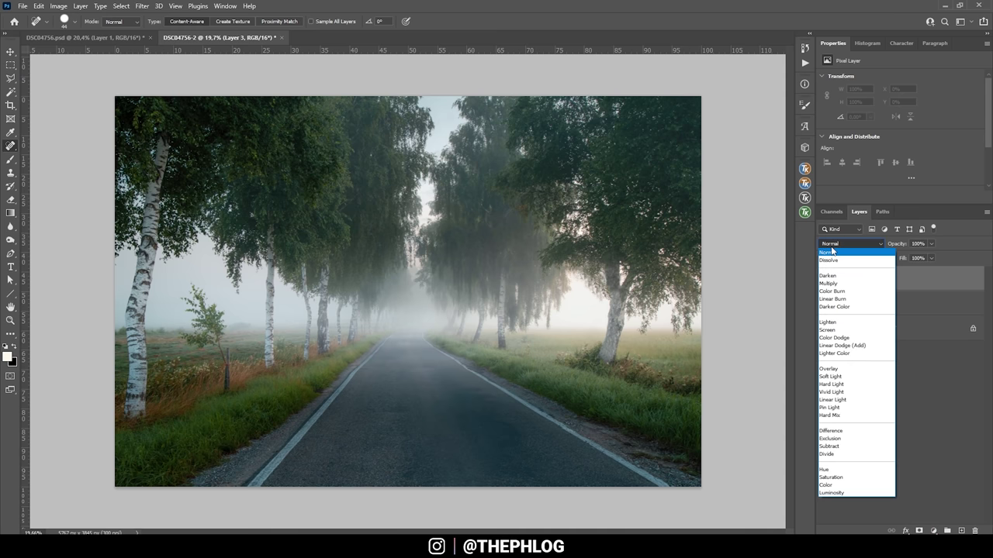
left_click(853, 381)
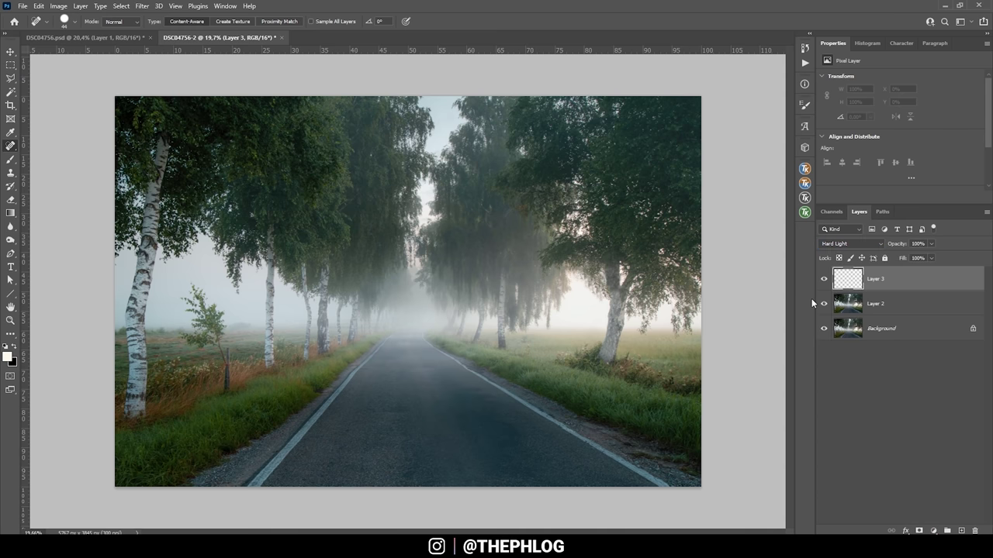
key("b")
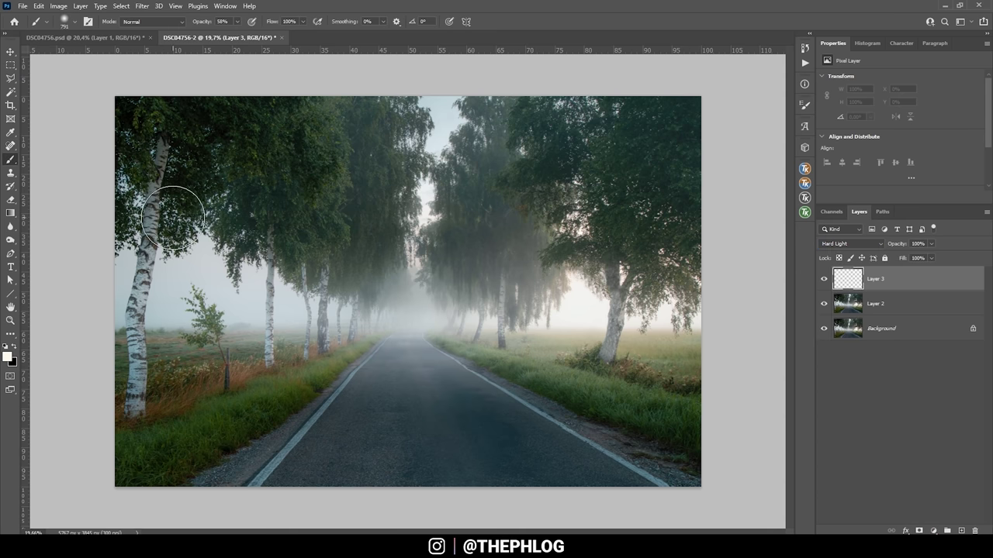
left_click(237, 21)
left_click_drag(238, 36, 227, 37)
left_click_drag(218, 33, 214, 33)
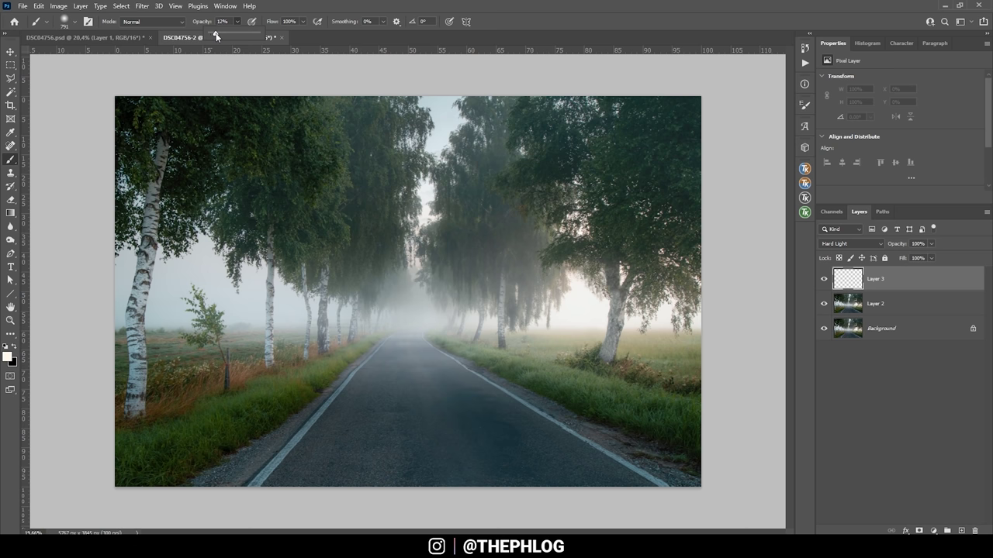
left_click(262, 14)
mouse_move(388, 354)
left_mouse_down()
mouse_move(405, 333)
mouse_move(466, 333)
left_mouse_up()
left_click(7, 356)
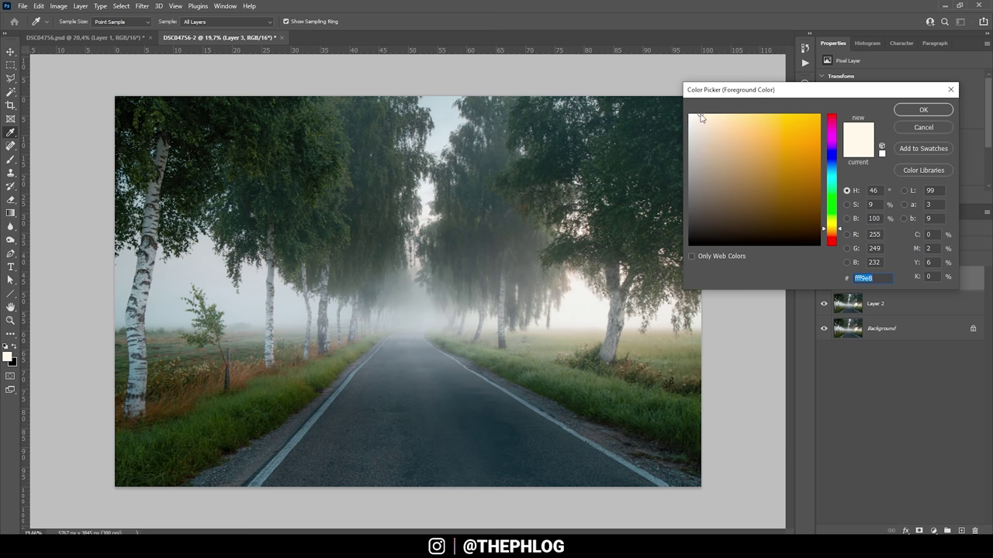
left_click(900, 110)
Step: Paint a soft warm glow into the fog around the right-hand birches
scroll(776, 295, "up", 1)
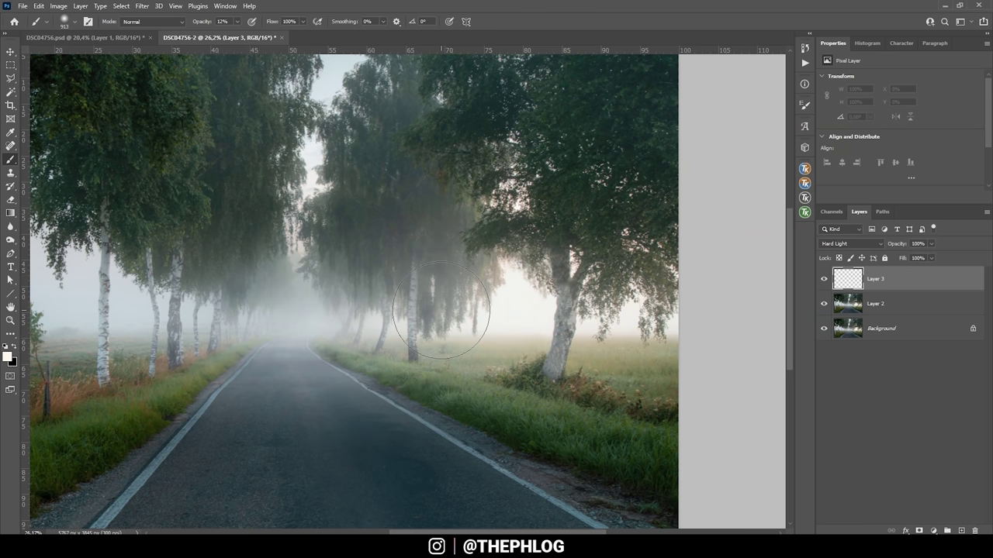
mouse_move(490, 332)
left_mouse_down()
mouse_move(466, 325)
mouse_move(671, 327)
mouse_move(609, 339)
left_mouse_up()
left_click(490, 322)
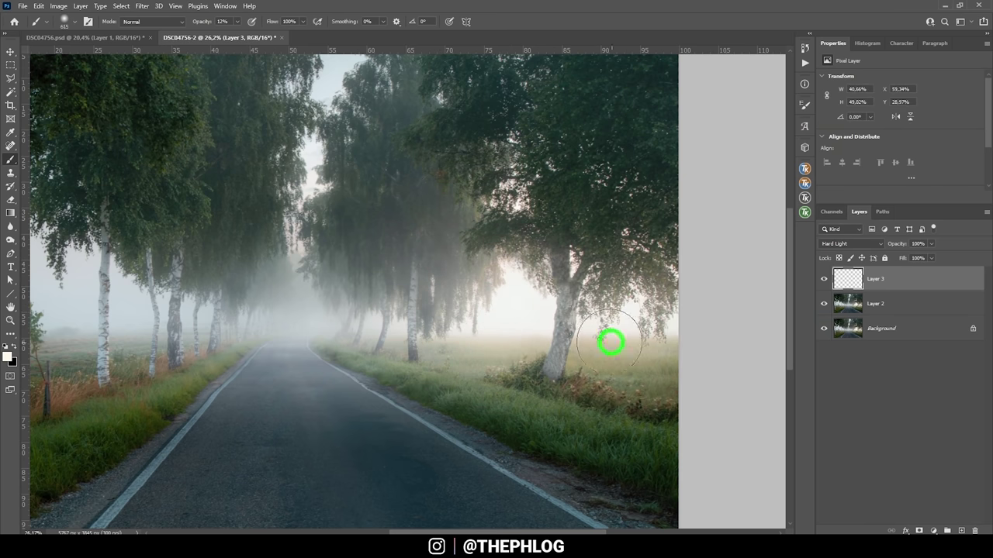
left_click_drag(500, 198, 481, 207)
left_click(372, 321)
left_click_drag(372, 321, 310, 328)
left_click(520, 321)
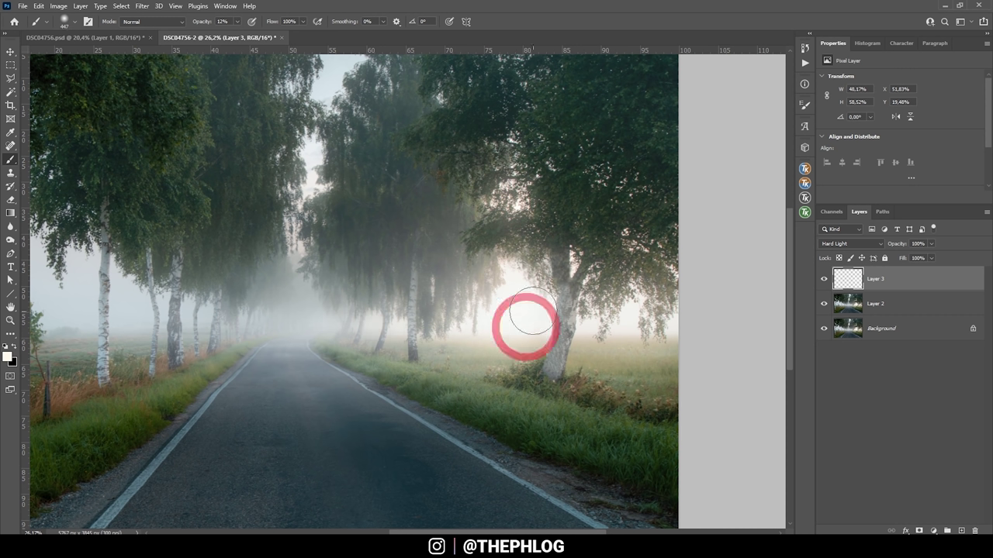
mouse_move(579, 273)
left_mouse_down()
mouse_move(554, 270)
mouse_move(562, 255)
mouse_move(571, 266)
left_mouse_up()
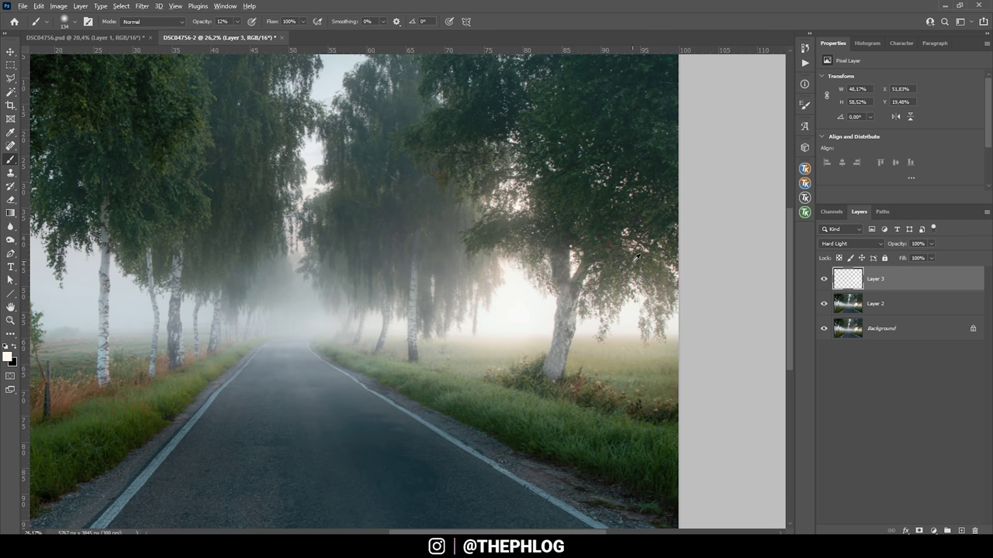
mouse_move(624, 241)
left_mouse_down()
mouse_move(650, 246)
mouse_move(595, 228)
left_mouse_up()
key("ctrl+0")
scroll(693, 276, "up", 3)
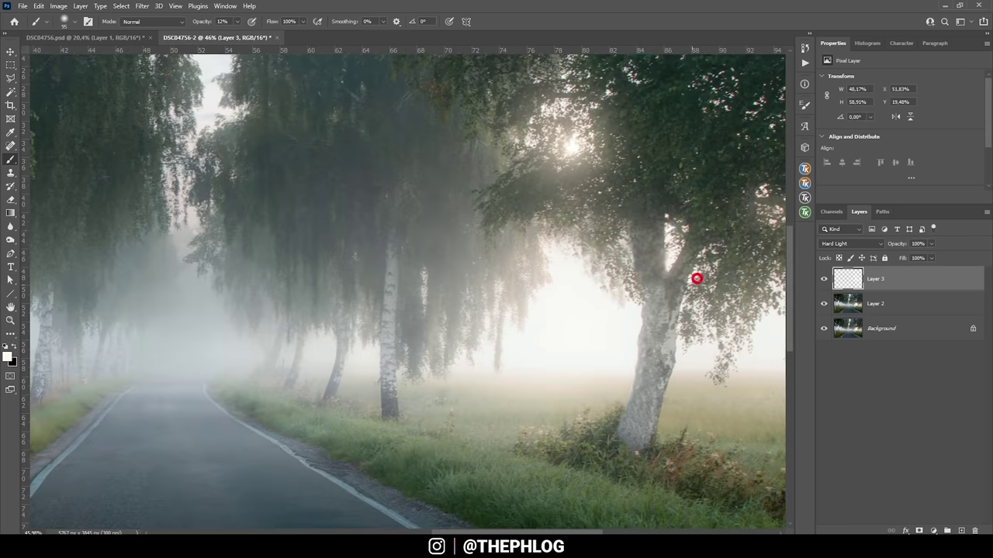
scroll(697, 465, "down", 4)
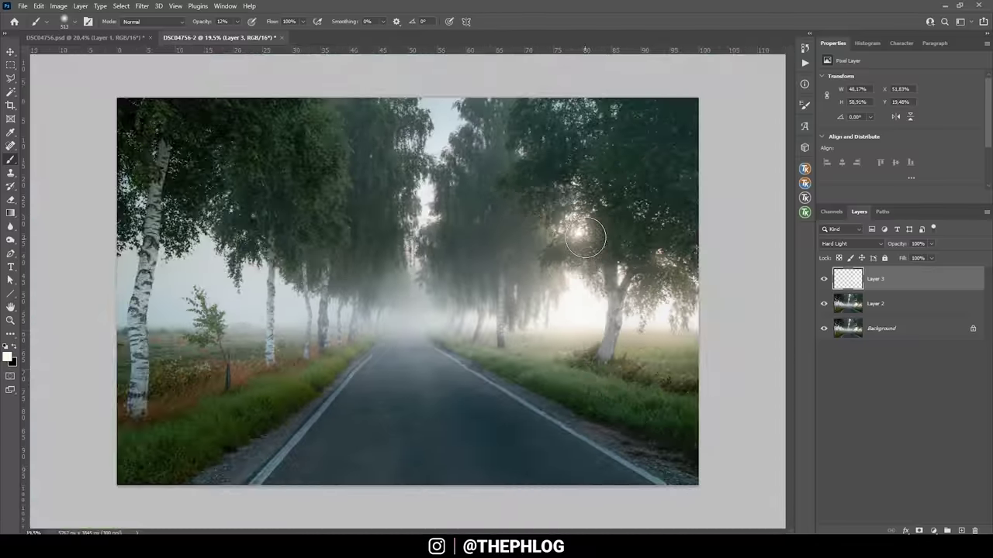
left_click(592, 225, "alt")
Step: Brush more light over the glow, then place 11mm_4_warm in Screen blend mode
mouse_move(592, 226)
left_mouse_down()
mouse_move(553, 250)
mouse_move(576, 245)
left_mouse_up()
left_click_drag(618, 5, 465, 271)
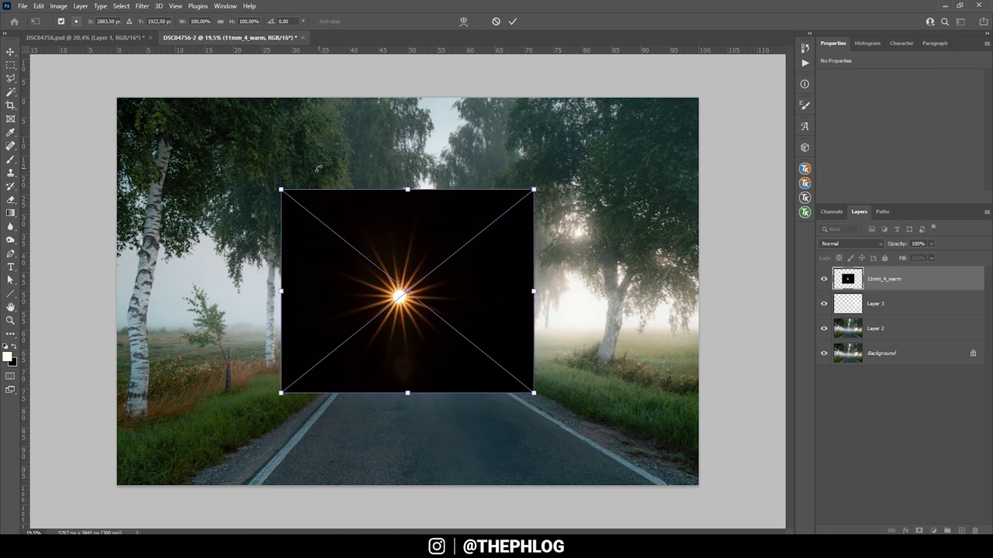
left_click(513, 22)
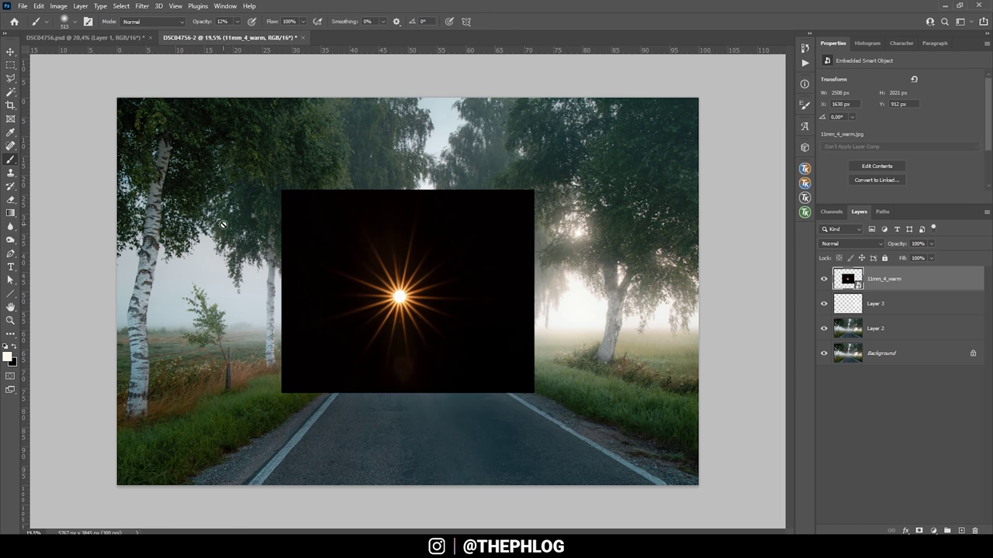
left_click(848, 245)
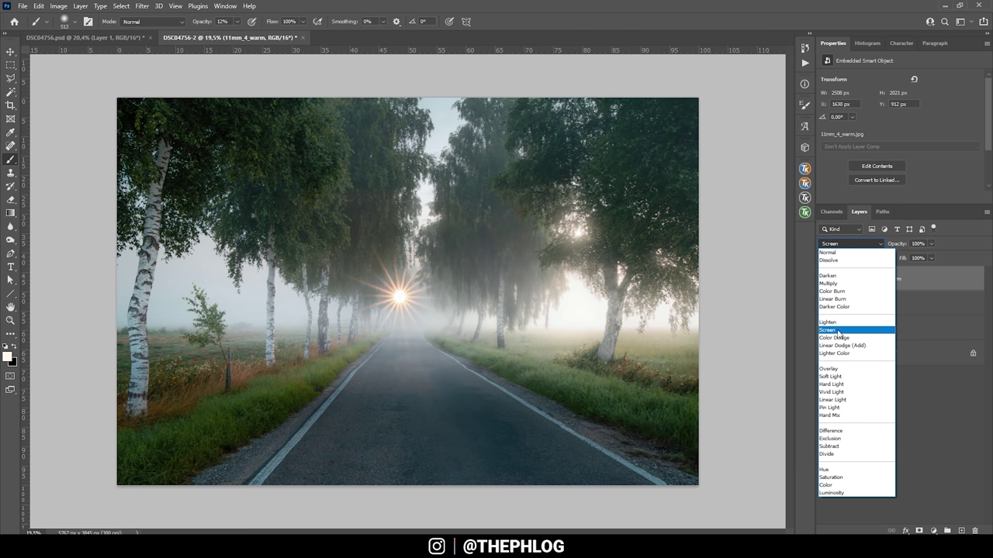
left_click(838, 331)
Step: Move the sun star onto the glow in the right trees and shrink it to about 1389 px wide
key("v")
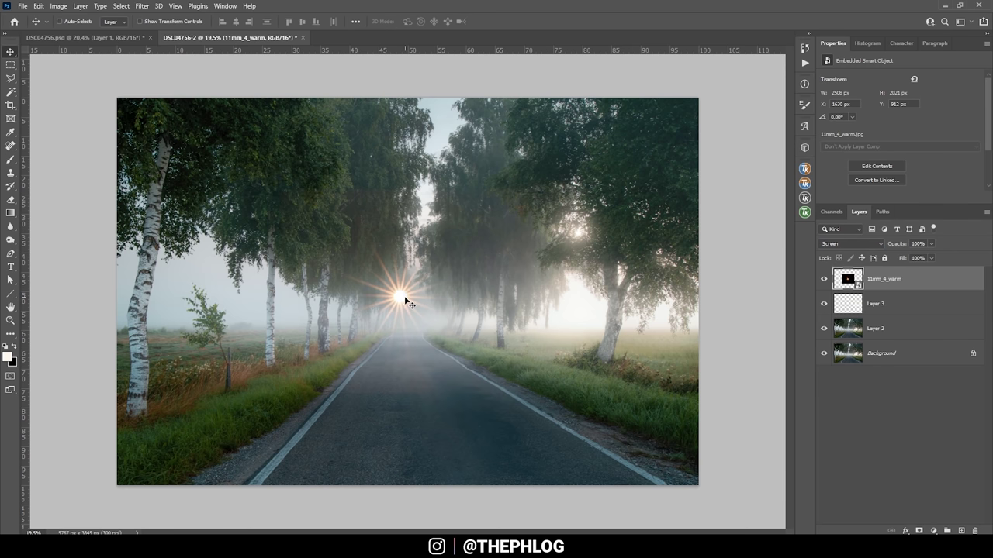
left_click_drag(405, 301, 587, 243)
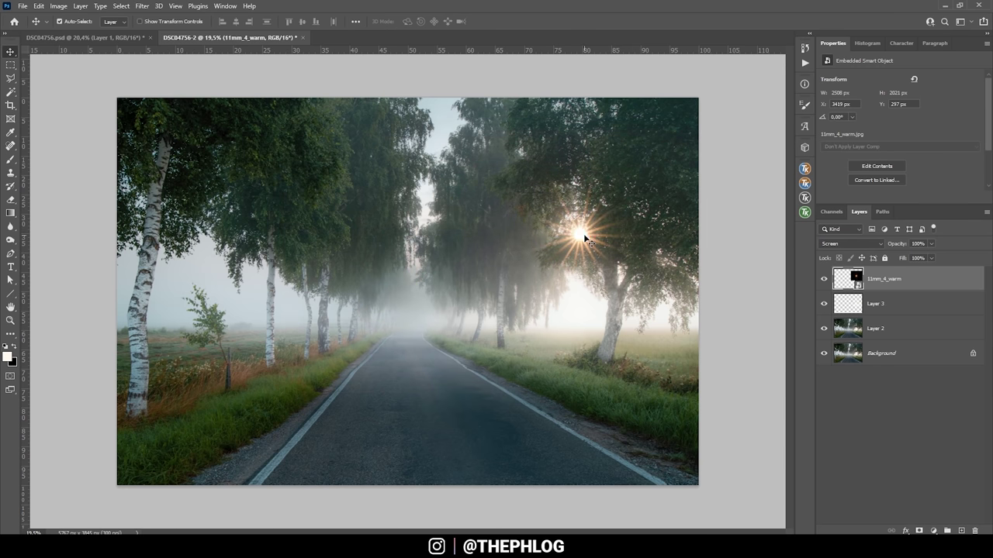
key("ctrl+t")
left_click_drag(459, 124, 510, 172)
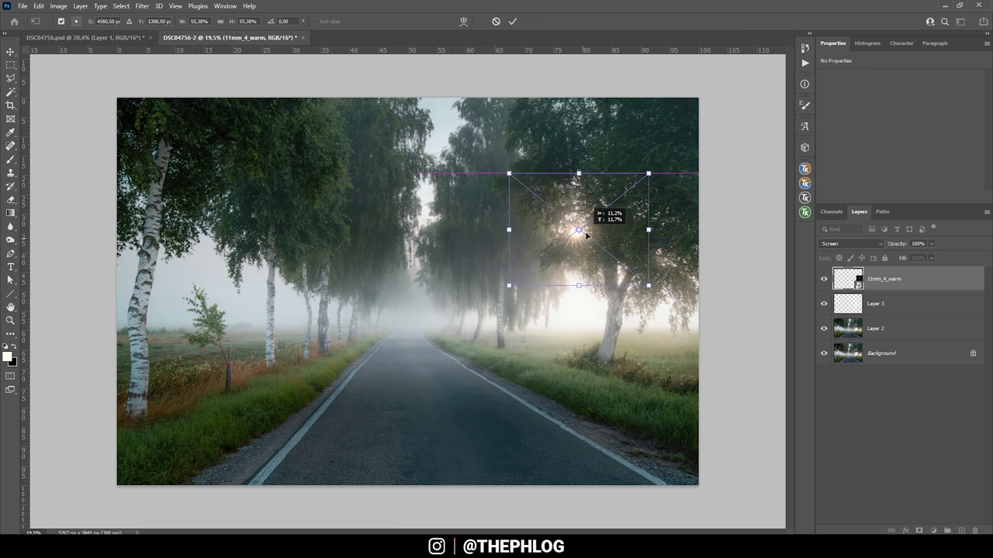
key("Return")
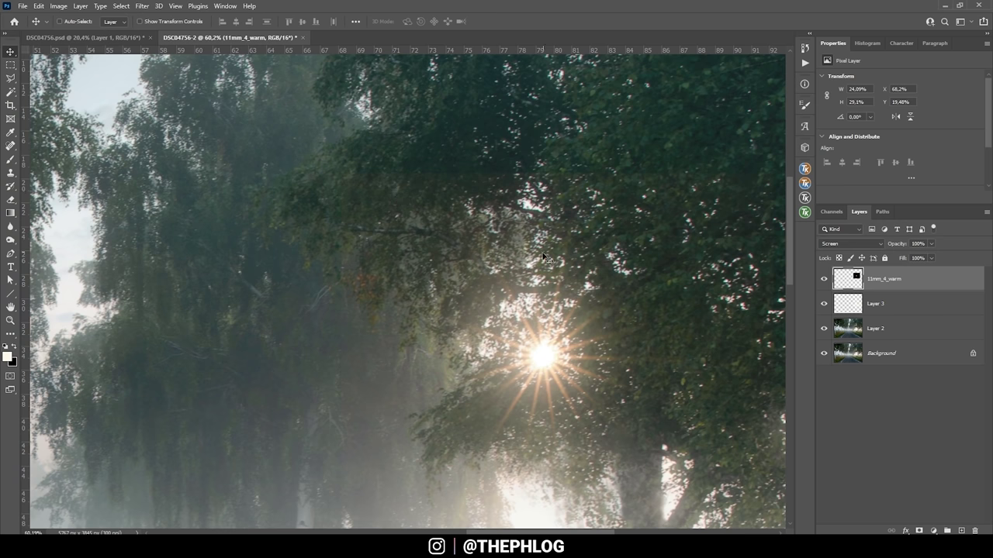
Step: Add a Levels adjustment clipped to 11mm_4_warm and drag the black point right to deepen the flare
left_click(935, 530)
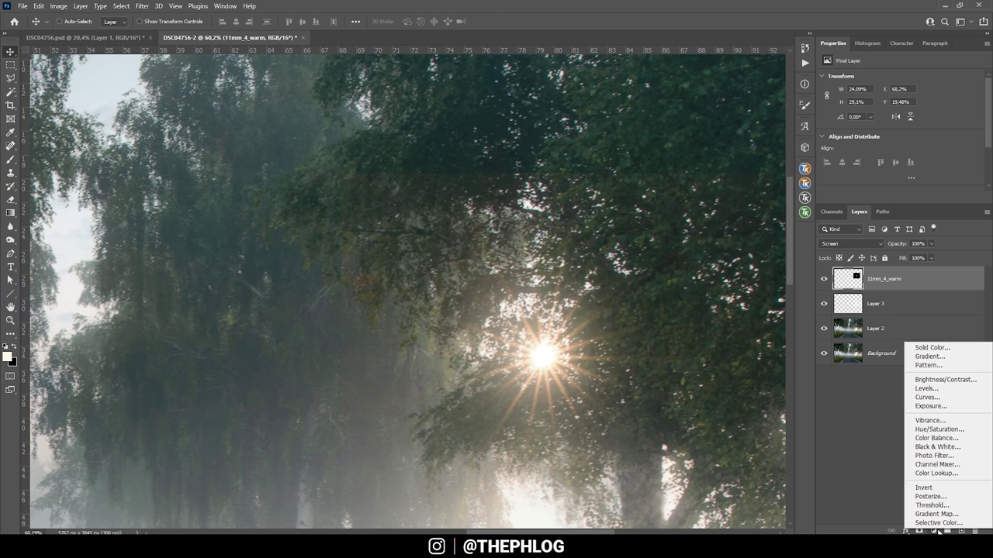
left_click(926, 385)
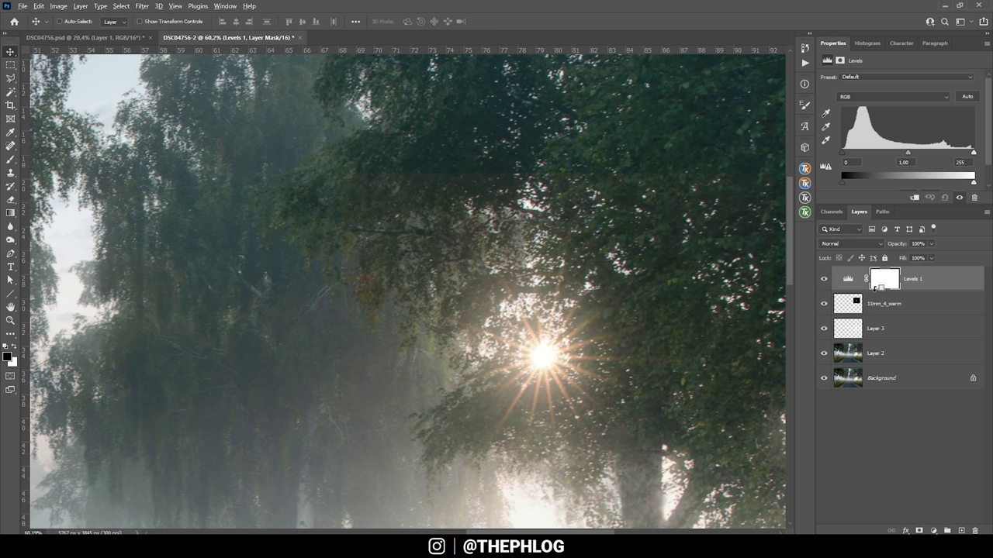
left_click(870, 291, "alt")
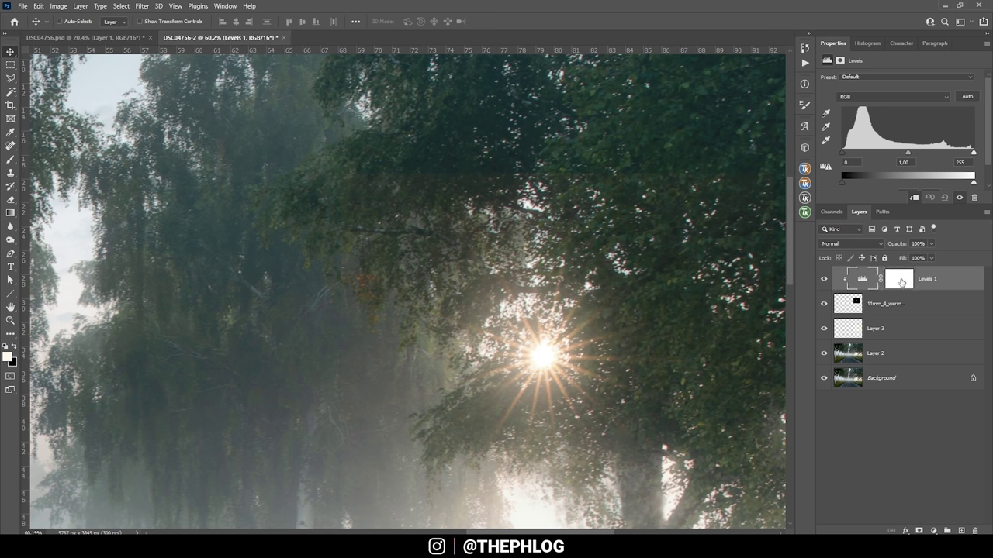
left_click(863, 279)
left_click_drag(843, 152, 848, 154)
Step: Shrink the sun star to about 19% width and nudge it down-left into the right-hand trees' glow
left_click(824, 278)
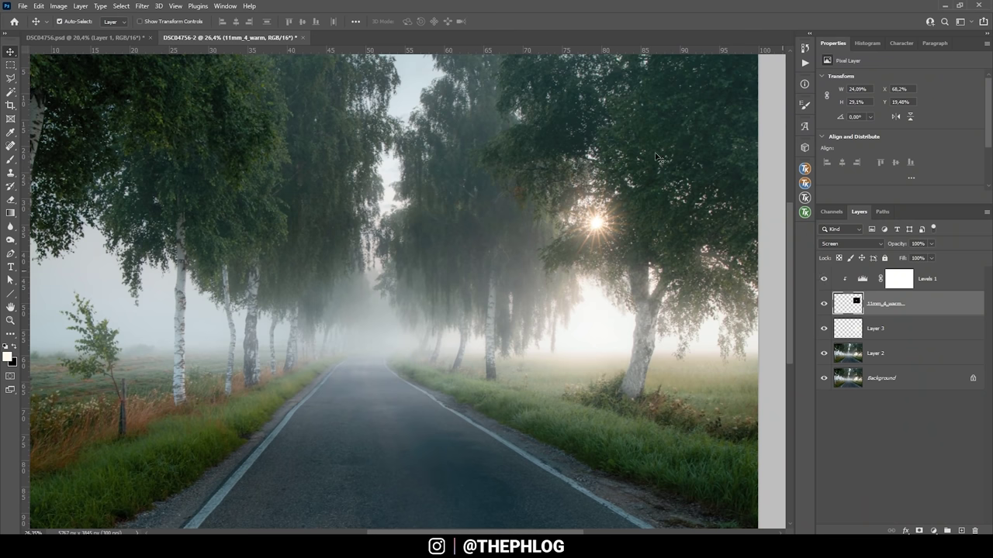
key("ctrl+t")
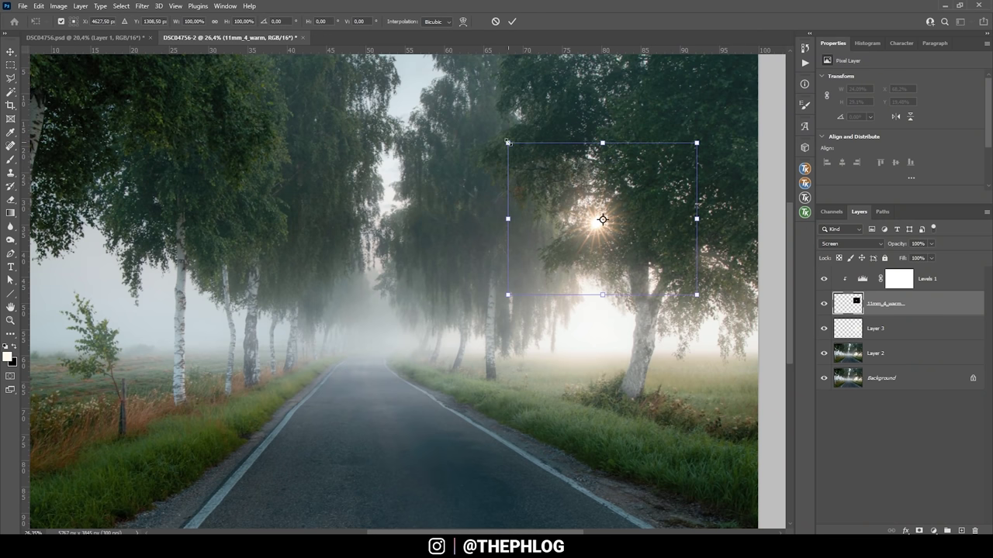
left_click_drag(508, 142, 547, 165)
key("Return")
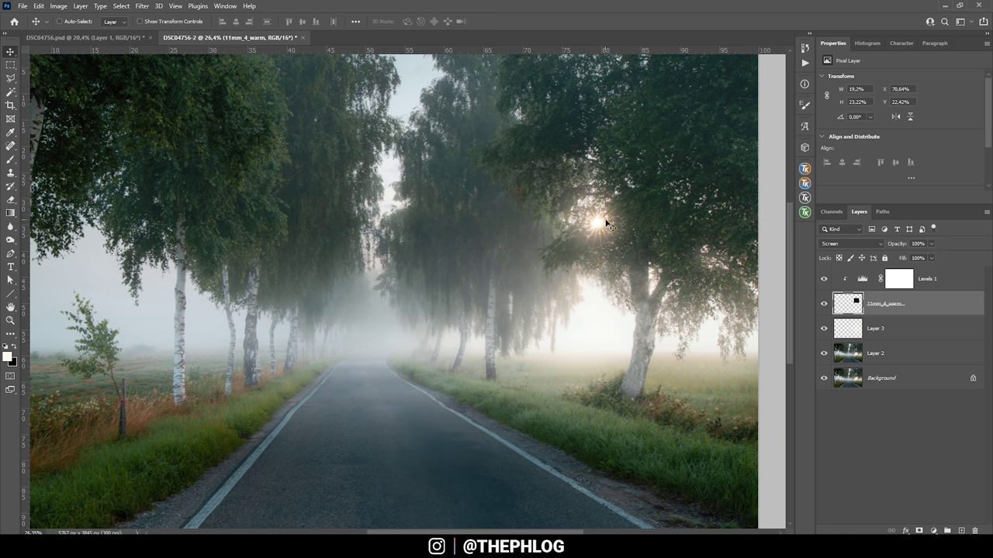
mouse_move(610, 221)
left_mouse_down()
mouse_move(603, 235)
mouse_move(601, 219)
left_mouse_up()
scroll(541, 310, "down", 3)
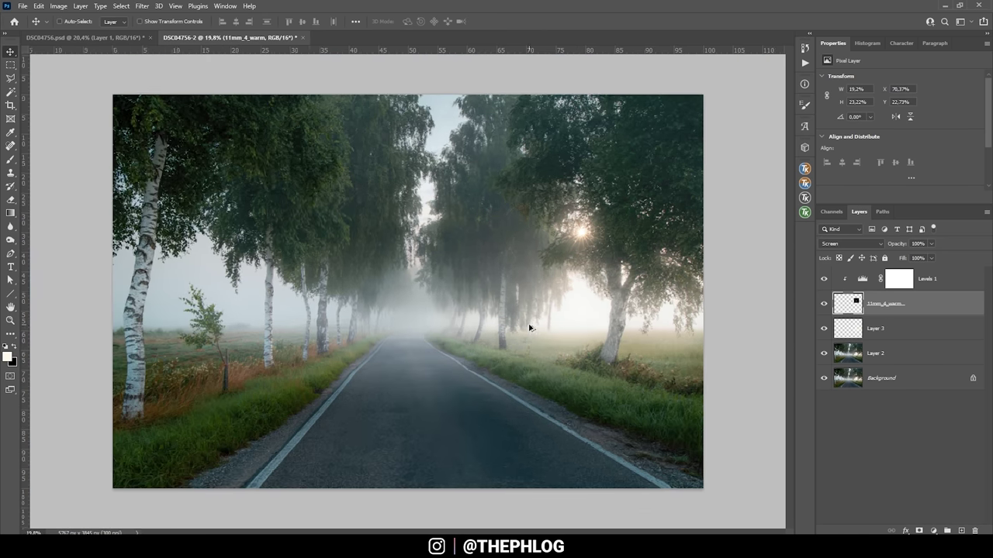
scroll(503, 314, "up", 1)
left_click(939, 277)
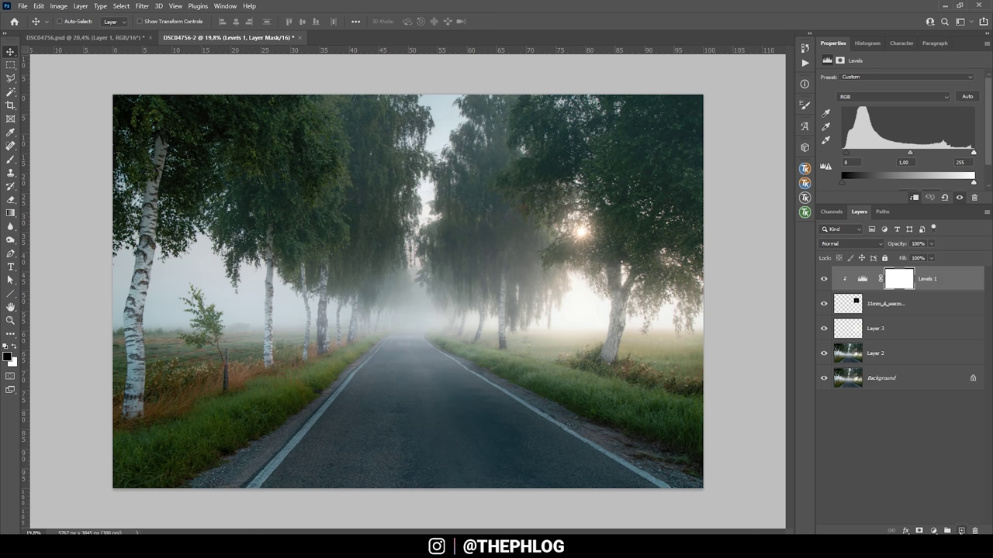
Step: Make white the foreground colour and add a new Layer 4 in Overlay blend mode
key("x")
left_click(961, 532)
left_click(848, 247)
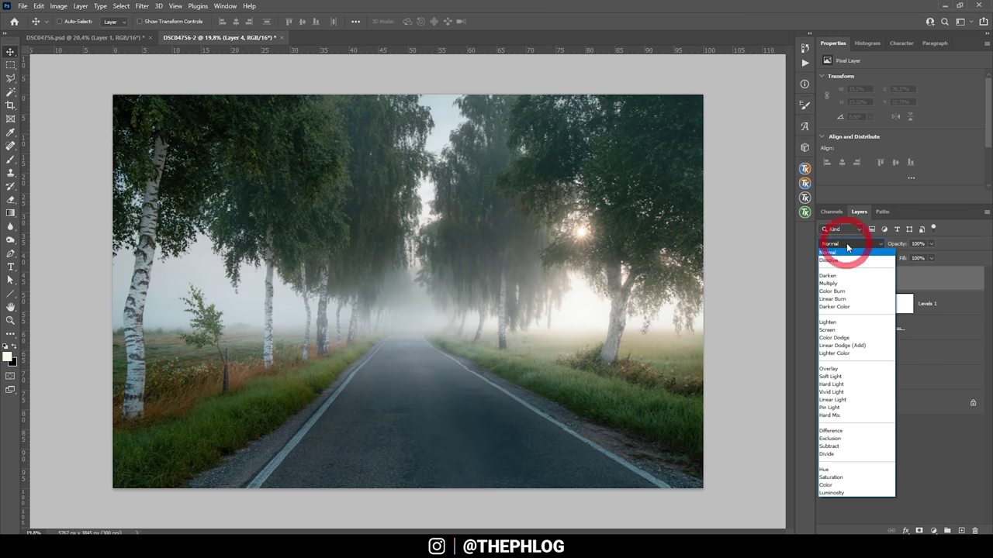
left_click(843, 369)
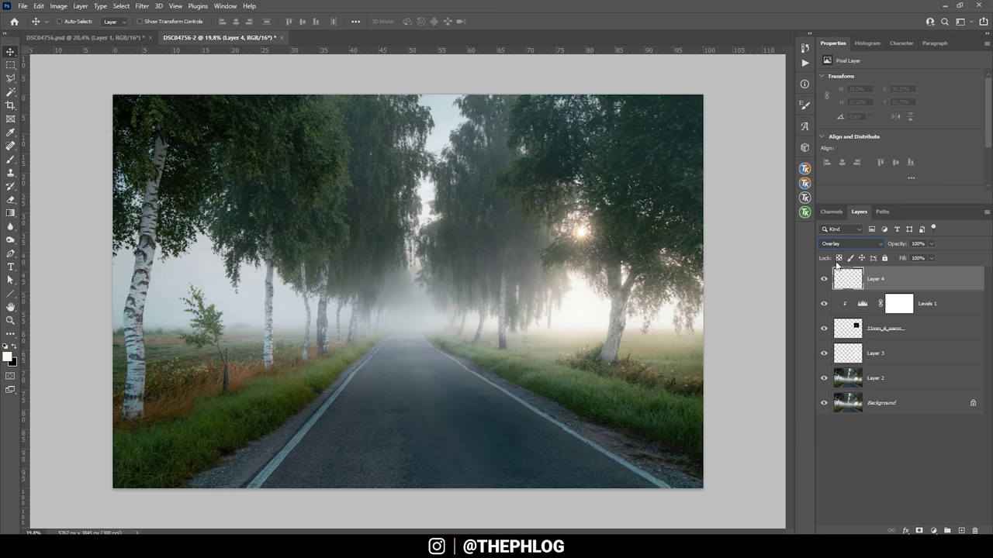
Step: Apply a TK RapidMask Lights 2 luminosity mask to Layer 4, then target its pixels
left_click(805, 211)
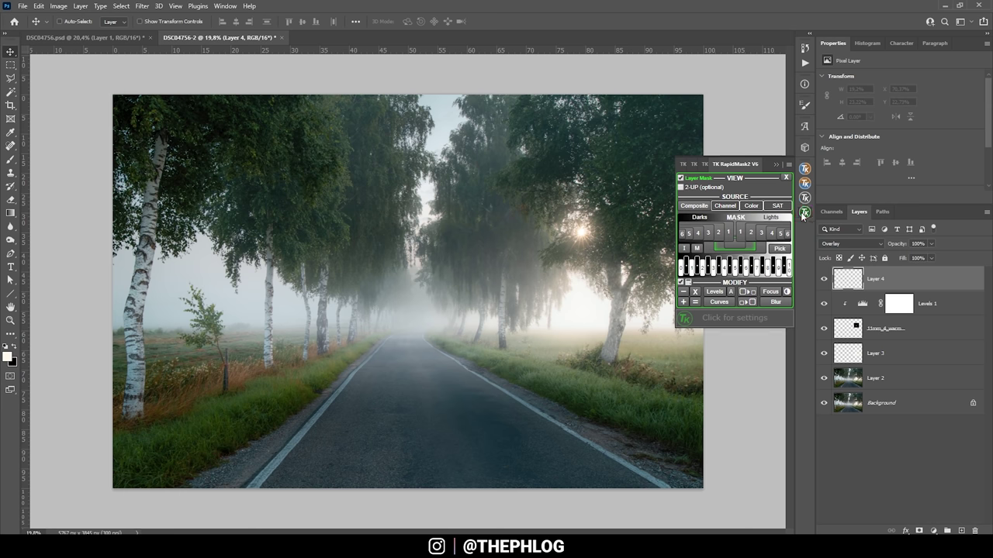
left_click(681, 178)
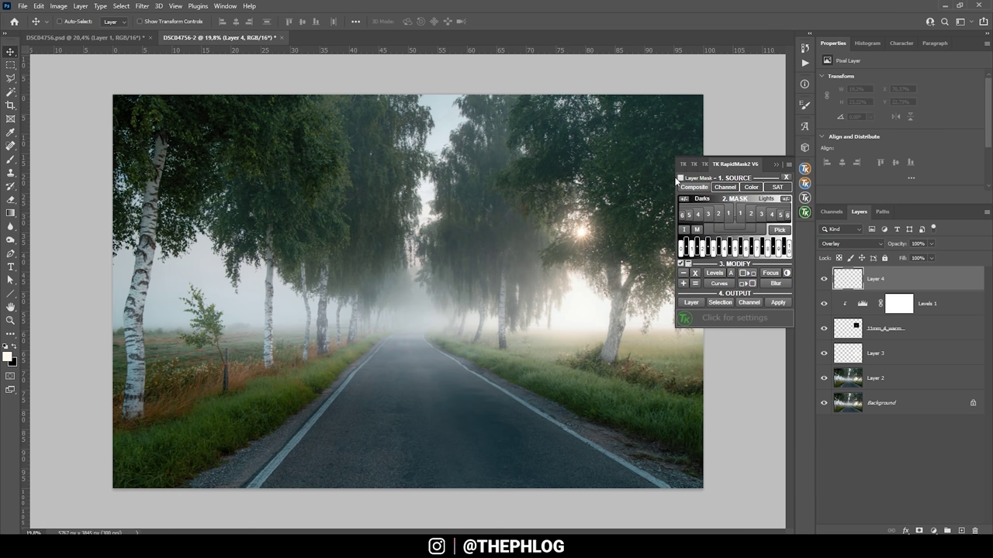
left_click(752, 215)
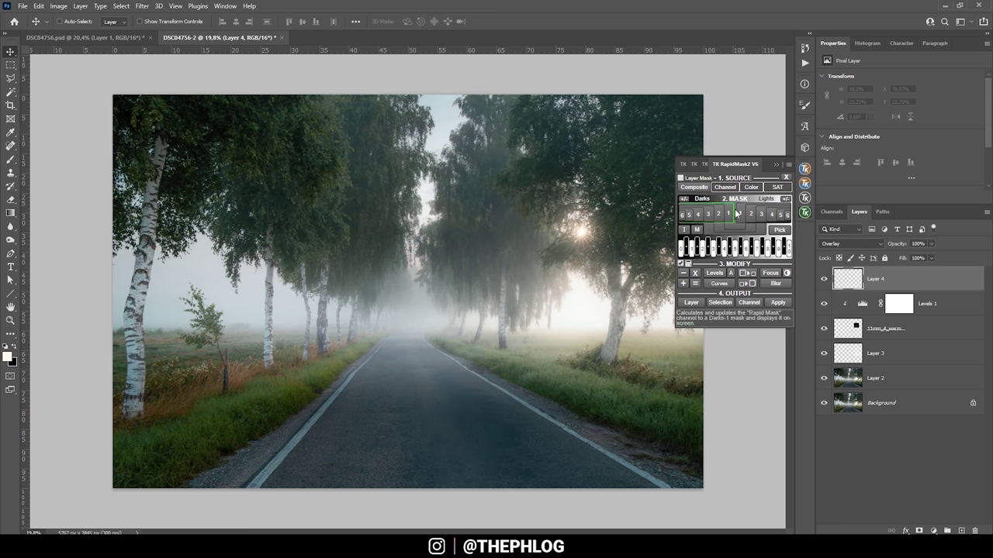
left_click(748, 216)
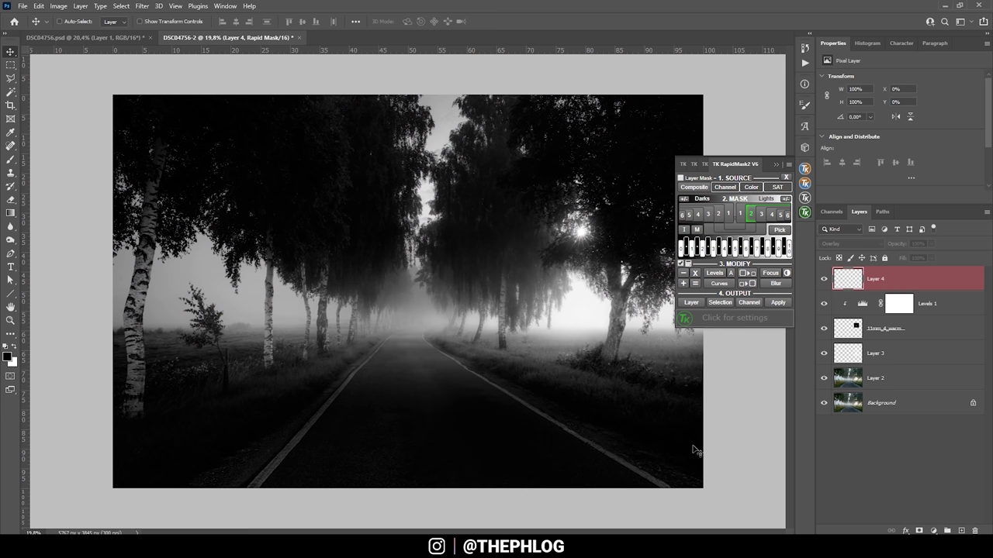
left_click(682, 179)
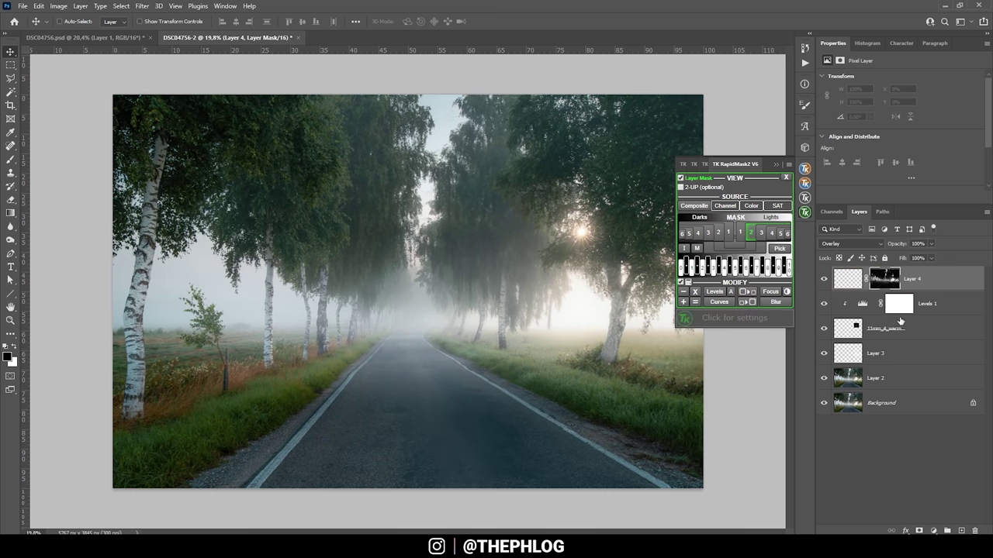
left_click(844, 283)
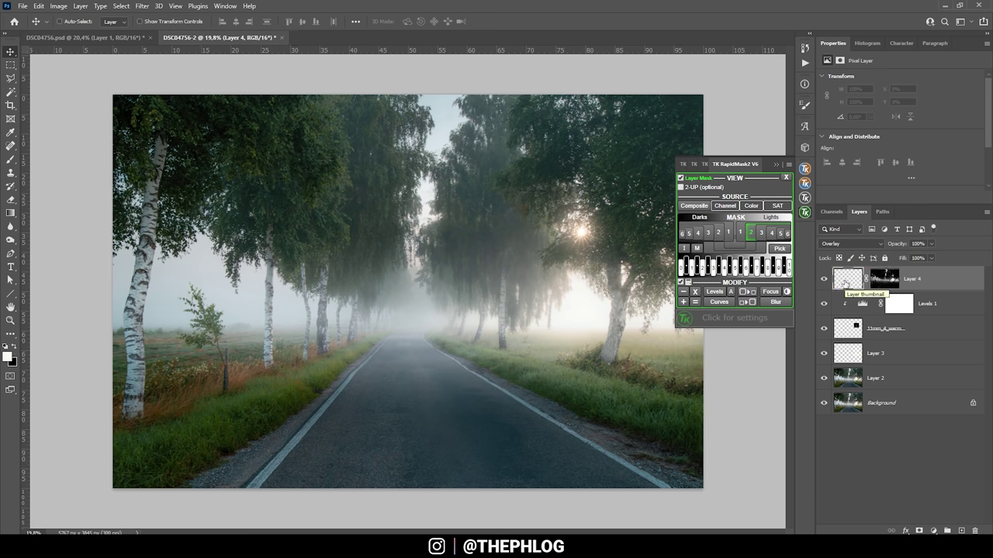
Step: Paint white at 70% opacity with a large brush over the left roadside grass, then add Layer 5
key("b")
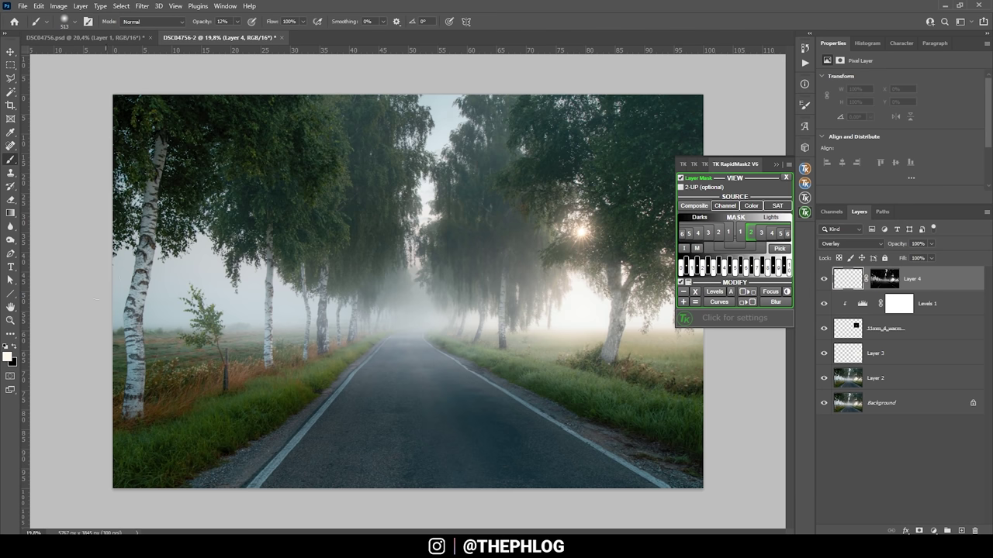
key("2")
key("2")
key("7")
mouse_move(583, 394)
left_mouse_down()
mouse_move(551, 375)
mouse_move(570, 389)
mouse_move(632, 400)
mouse_move(499, 373)
left_mouse_up()
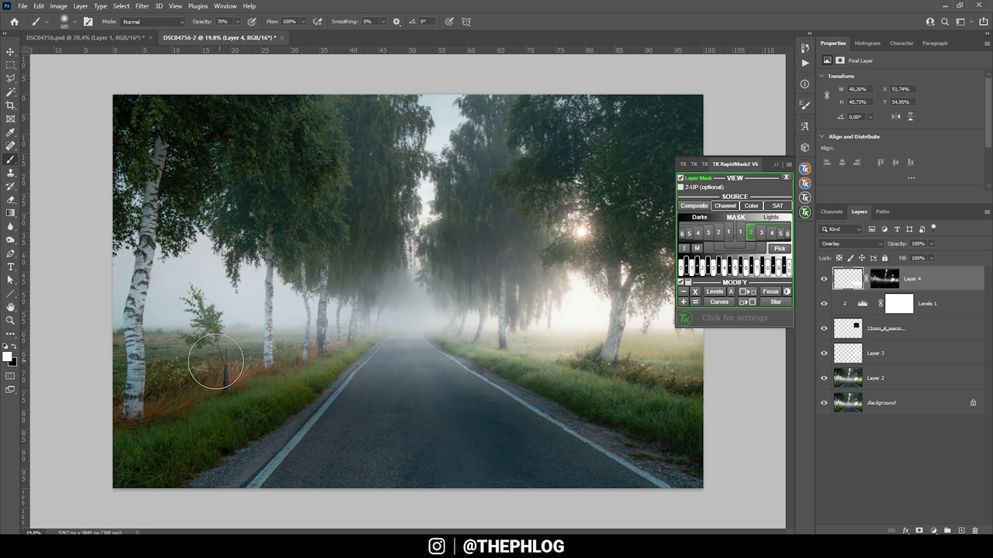
mouse_move(210, 359)
left_mouse_down()
mouse_move(243, 418)
mouse_move(323, 386)
mouse_move(305, 377)
mouse_move(342, 361)
mouse_move(277, 354)
left_mouse_up()
right_click(388, 349, "alt")
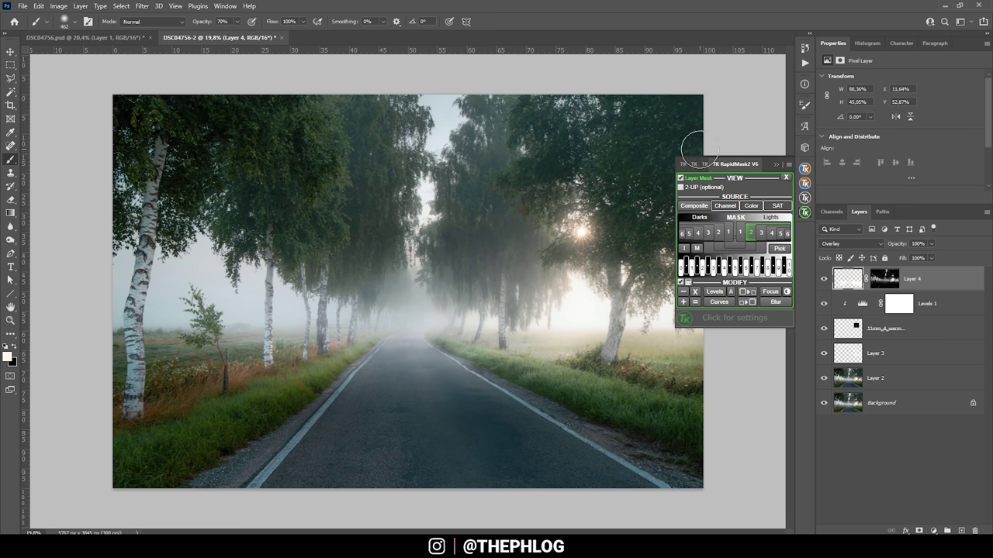
left_click(776, 164)
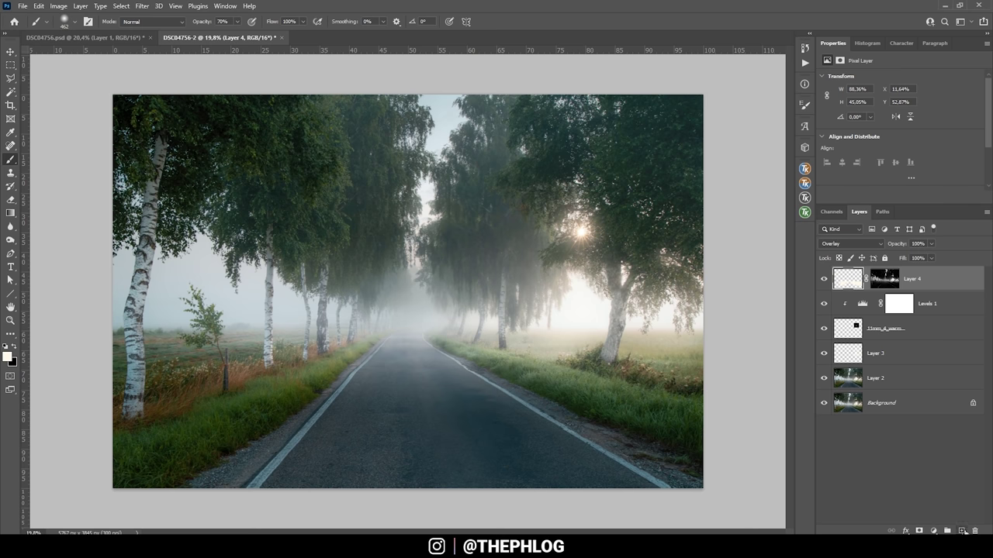
left_click(962, 531)
Step: Set Layer 5 to Overlay and give it a RapidMask Lights luminosity mask
left_click(849, 243)
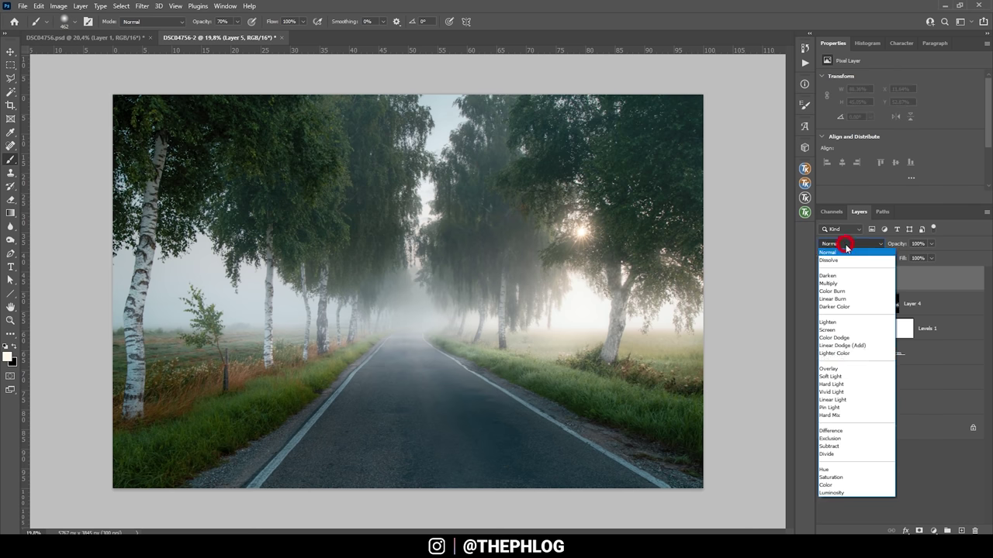
left_click(828, 368)
left_click(805, 212)
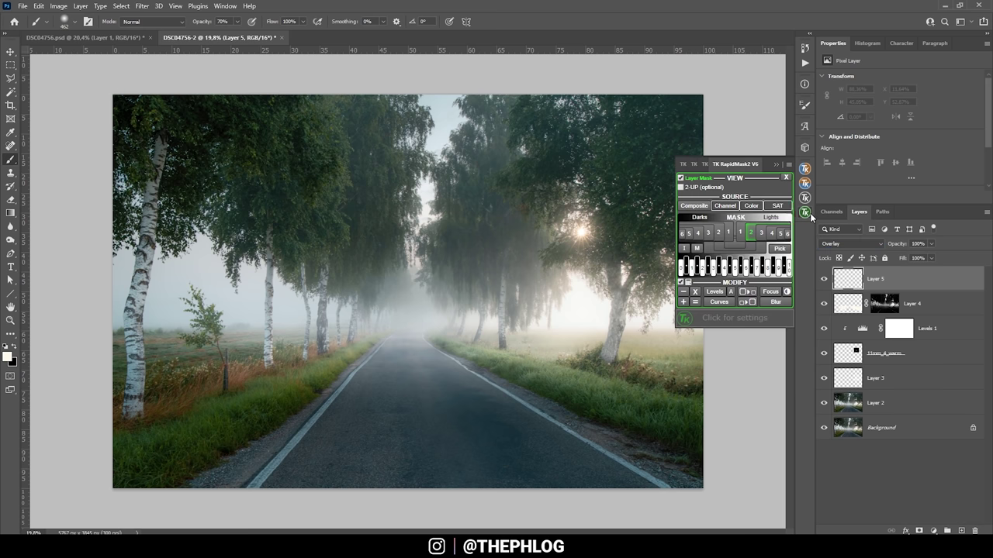
left_click(682, 177)
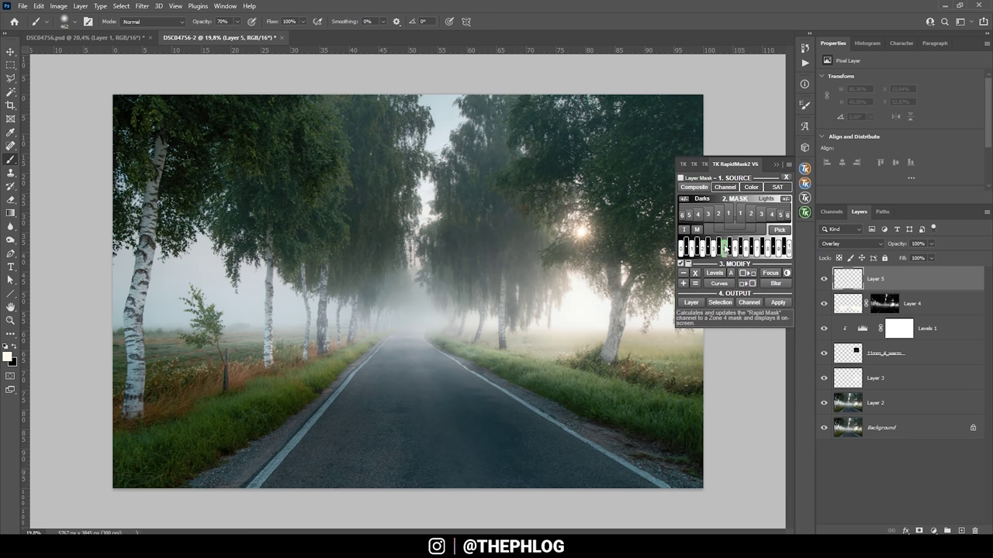
left_click(724, 230)
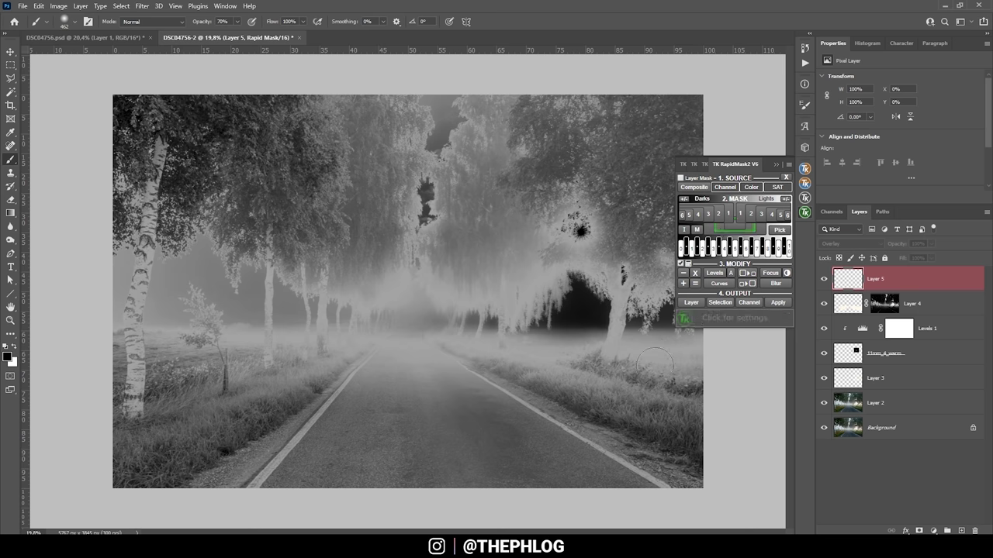
left_click(680, 178)
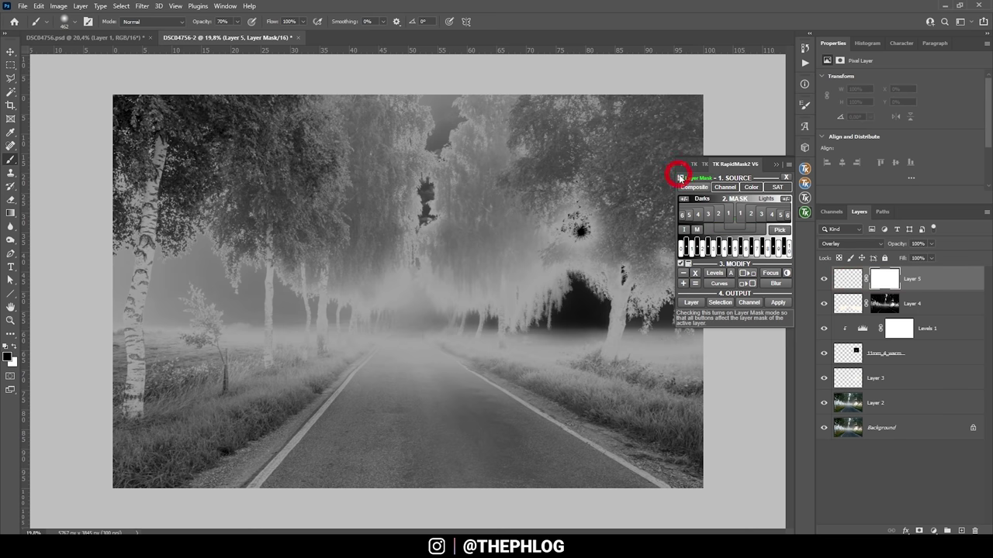
left_click(720, 234)
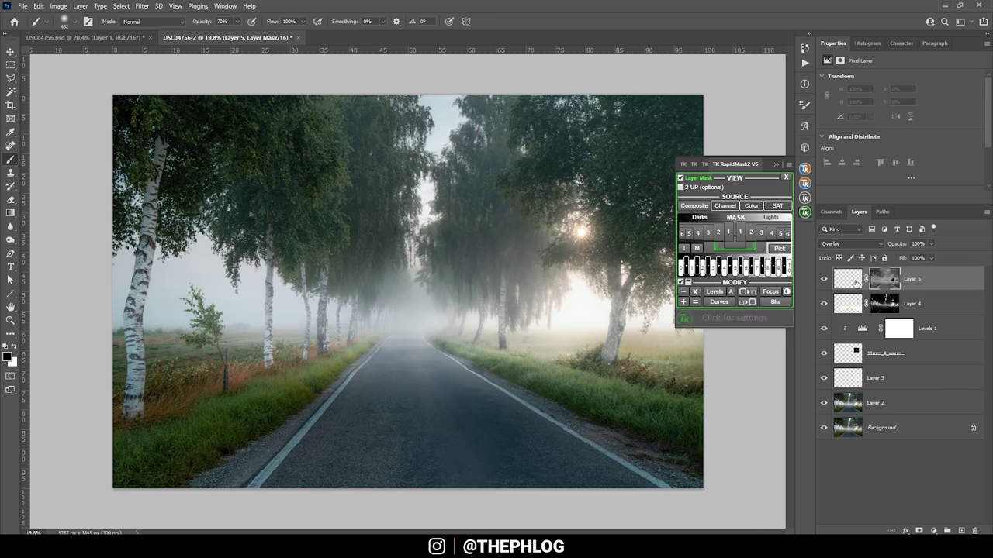
left_click(853, 282)
Step: Paint white at 35% opacity over the grass on both sides of the road
right_click(582, 404, "alt")
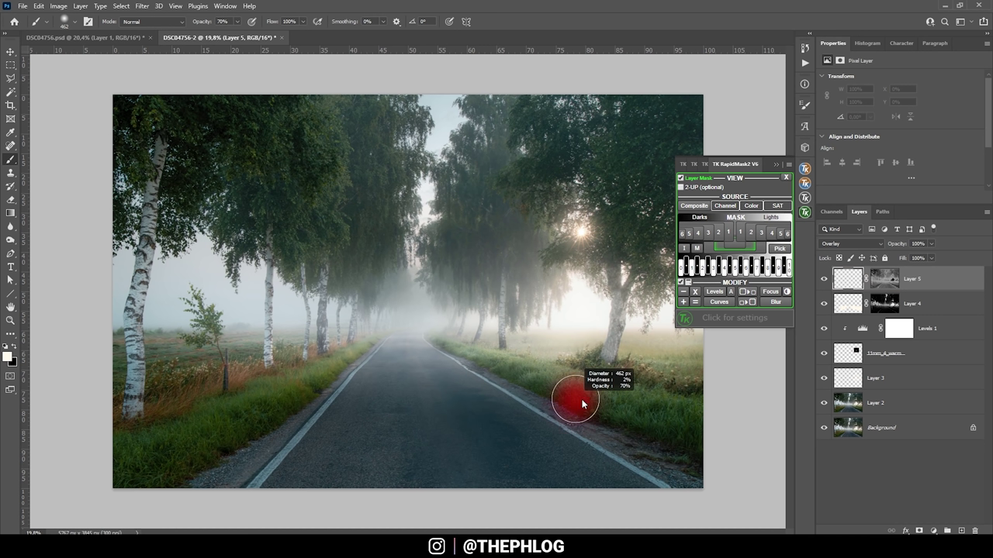
left_click(238, 22)
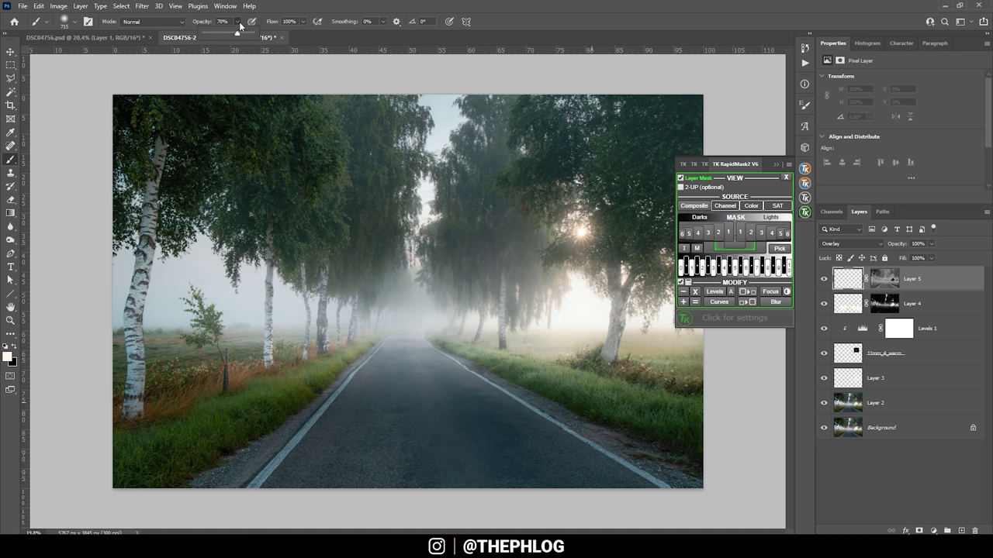
left_click_drag(238, 34, 218, 34)
mouse_move(543, 376)
left_mouse_down()
mouse_move(602, 405)
mouse_move(581, 393)
mouse_move(589, 396)
left_mouse_up()
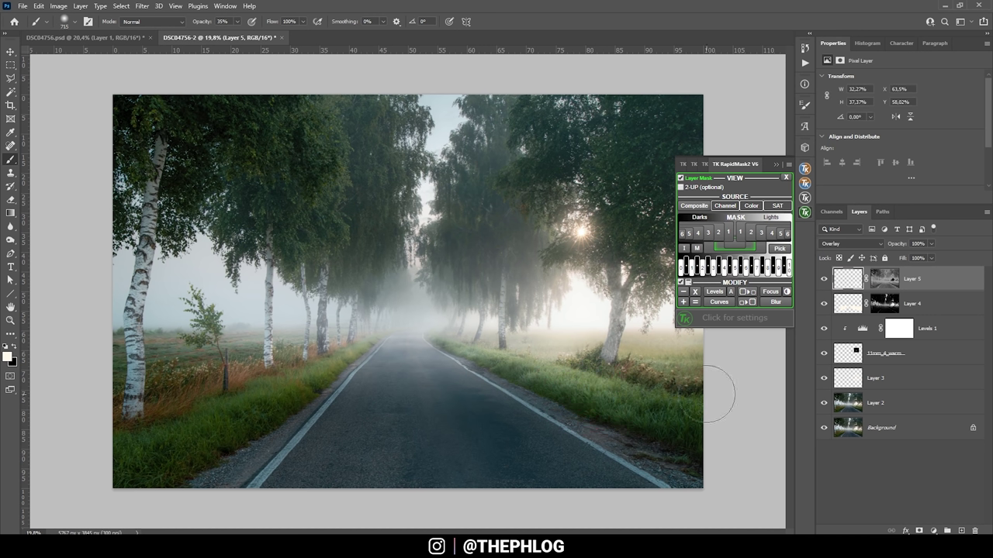
left_click_drag(463, 367, 631, 399)
left_click(214, 376)
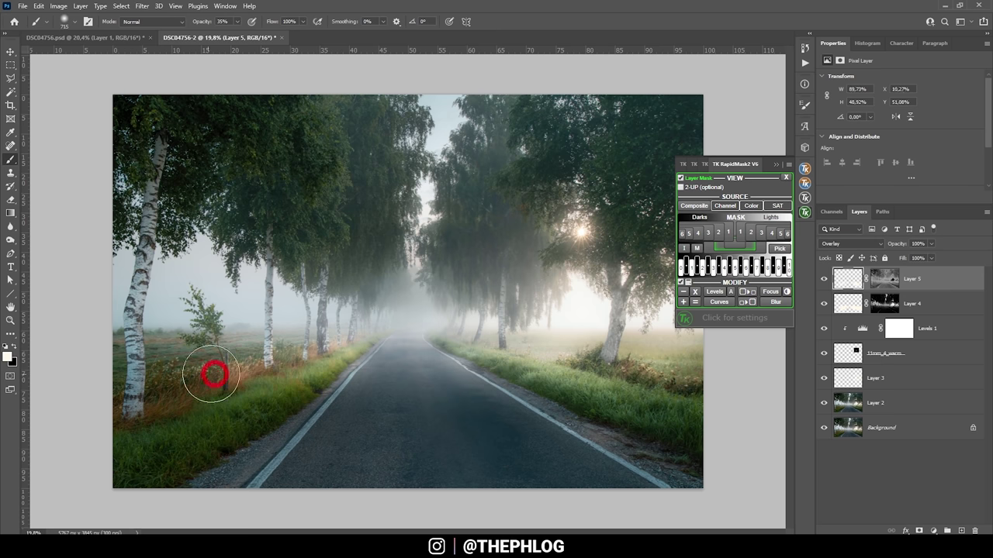
left_click_drag(211, 375, 191, 365)
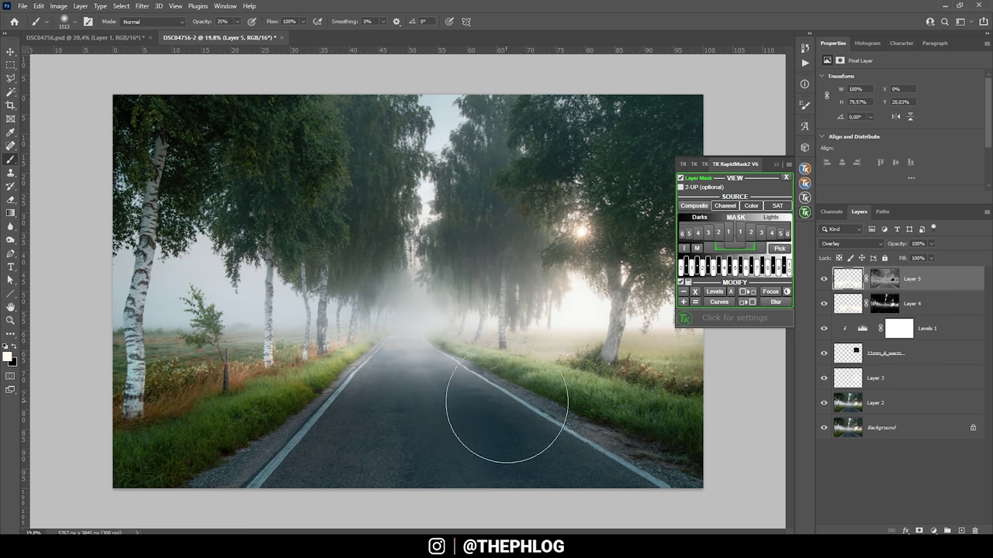
Step: Toggle Layer 5 off and on to compare the roadside brightening before and after
left_click(774, 165)
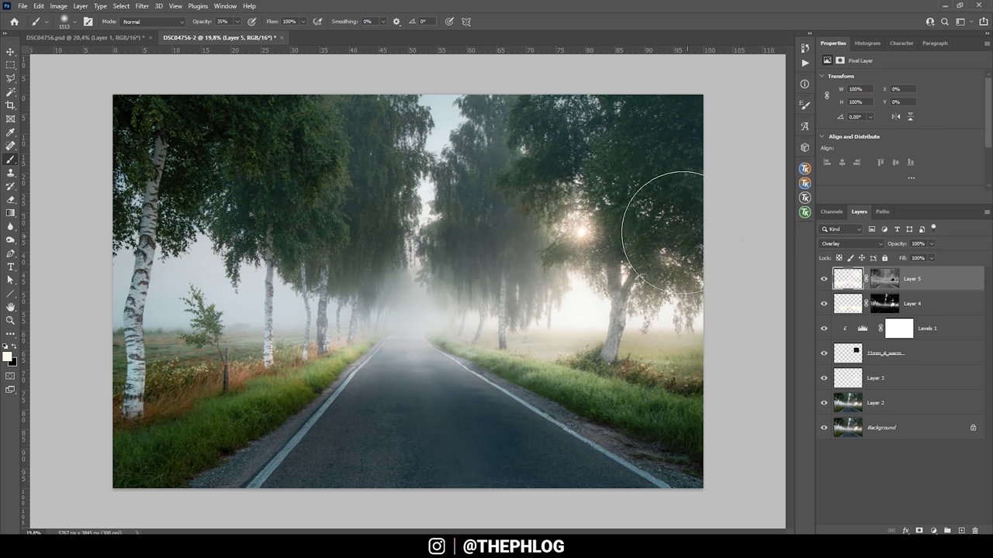
left_click(821, 281)
left_click(821, 280)
left_click(820, 281)
left_click(820, 281)
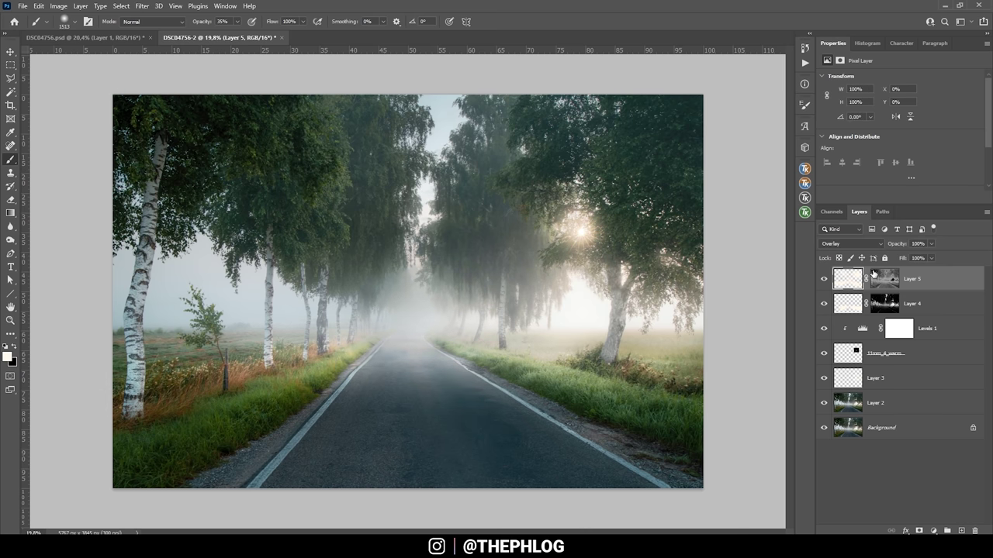
left_click(884, 278)
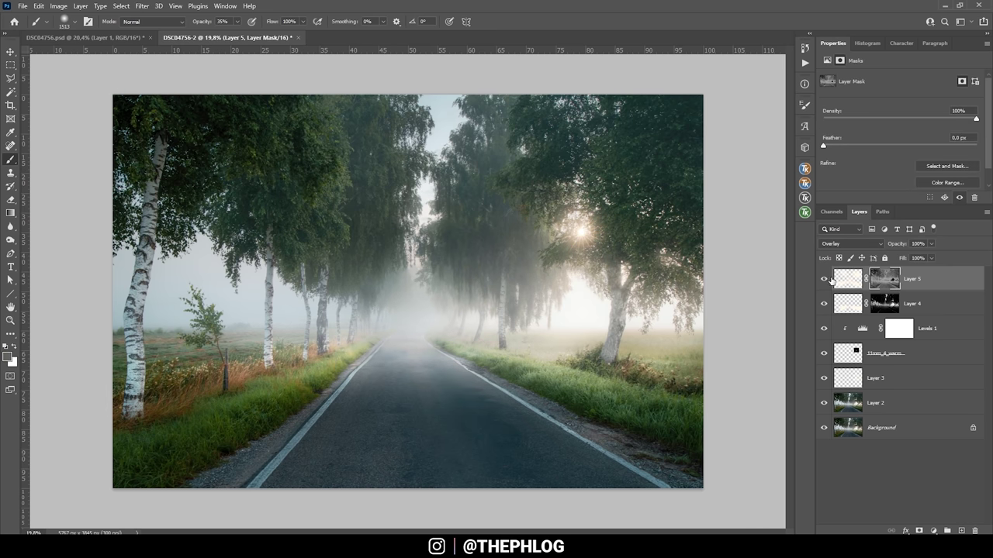
left_click(837, 280)
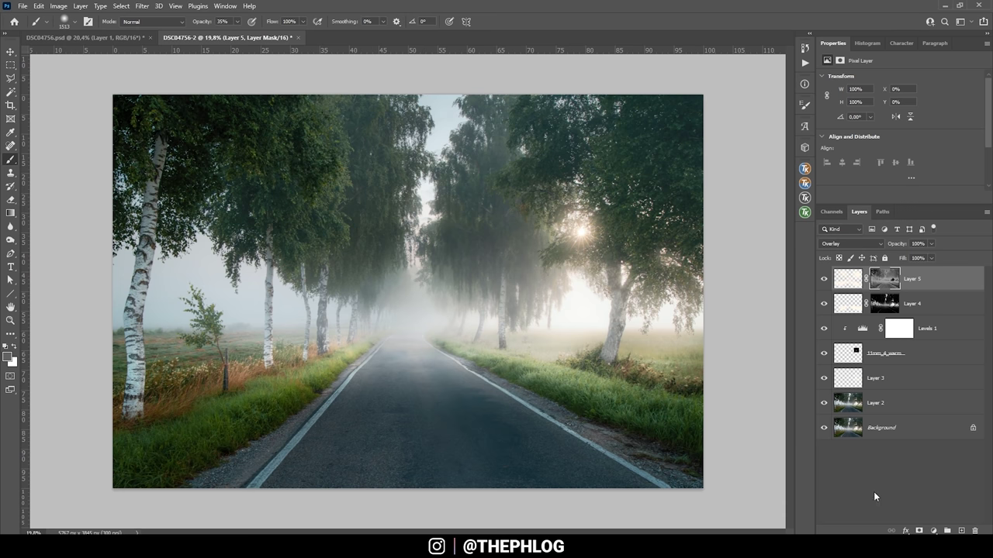
Step: Add a Vibrance 1 adjustment layer with Vibrance raised to +31
left_click(933, 531)
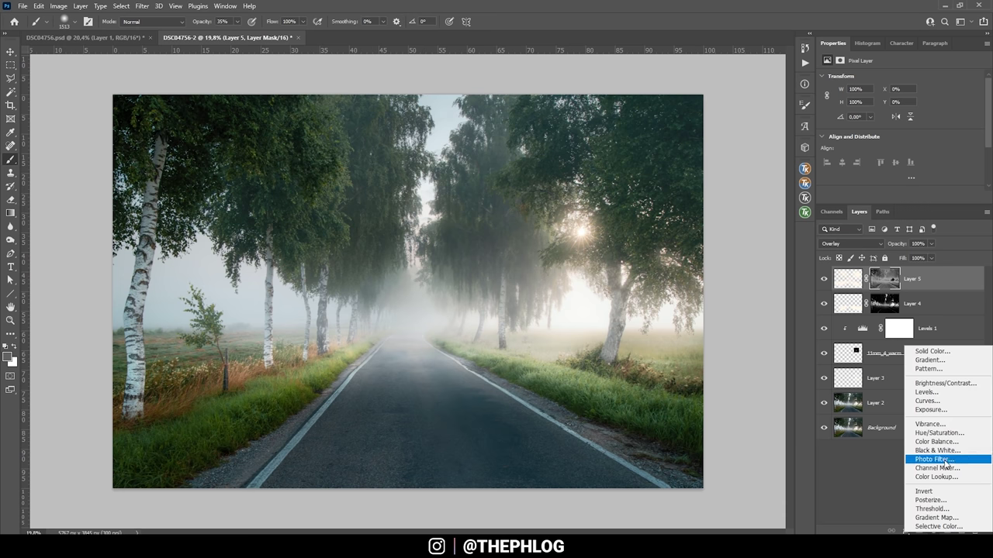
left_click(947, 427)
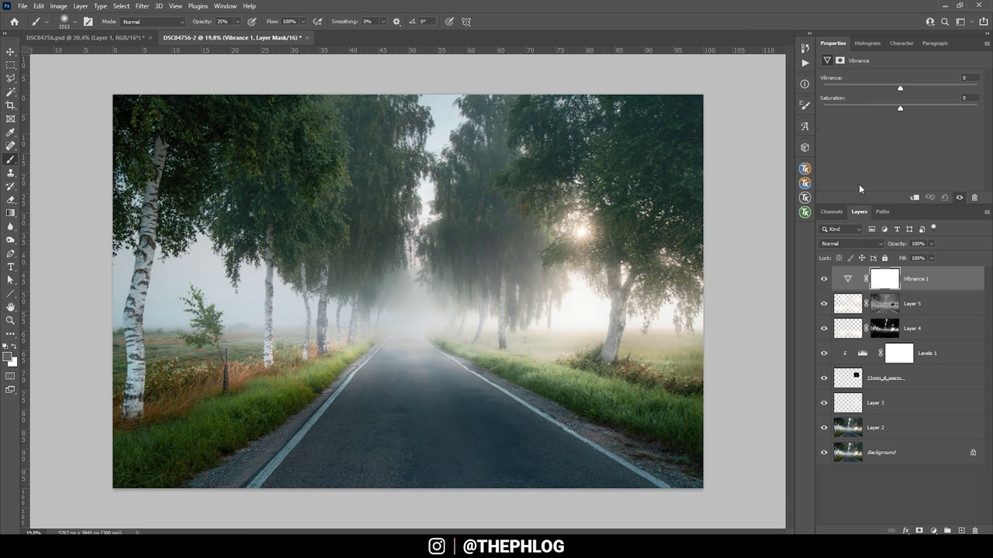
left_click_drag(897, 89, 924, 90)
left_click(807, 170)
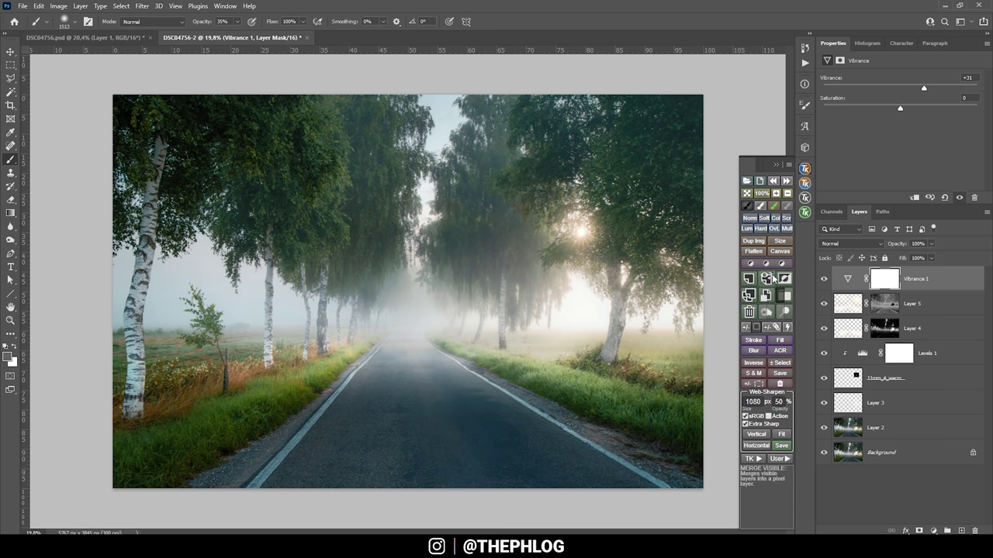
Step: Merge all visible layers into a new top Layer 6 and select it alone
left_click(771, 276)
left_click(923, 305)
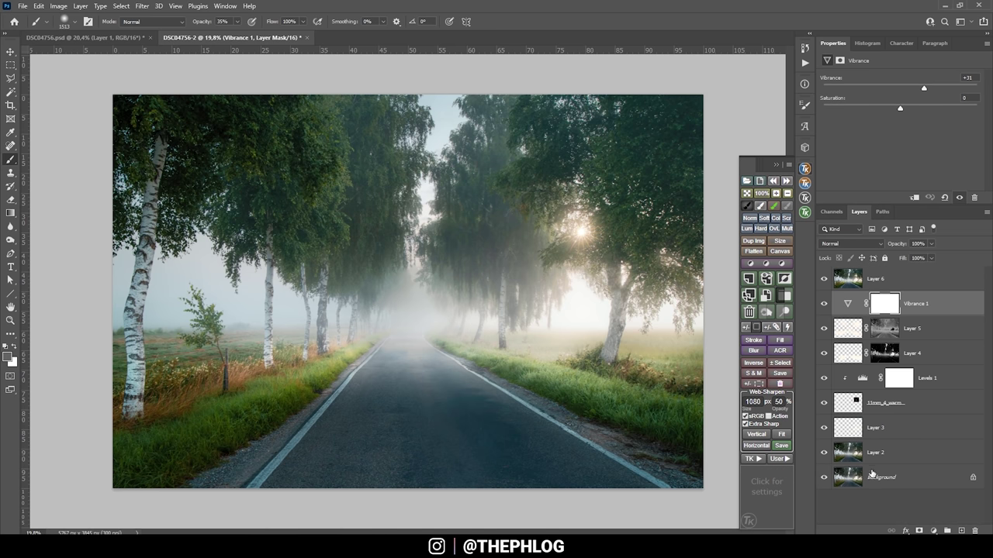
left_click(871, 471, "shift")
left_click(892, 280)
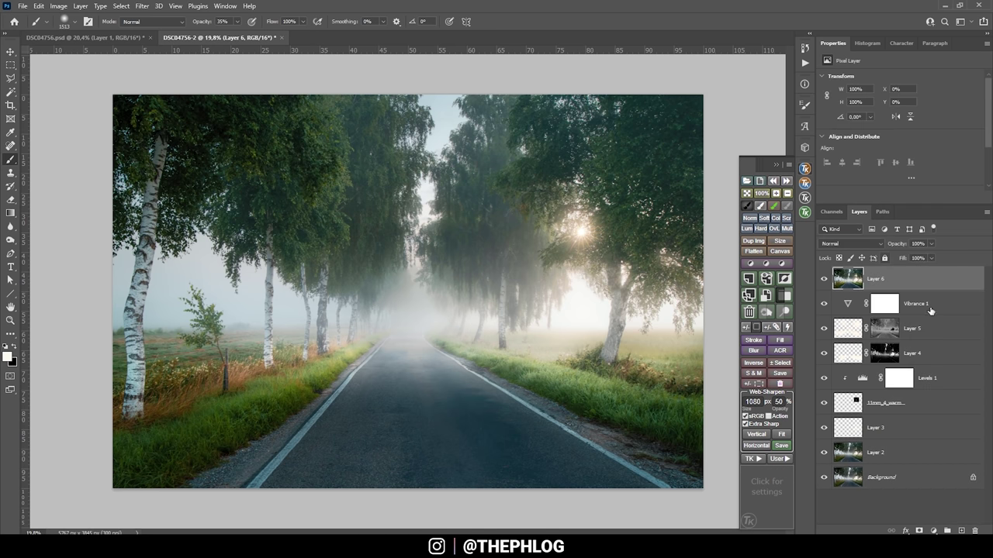
left_click(776, 165)
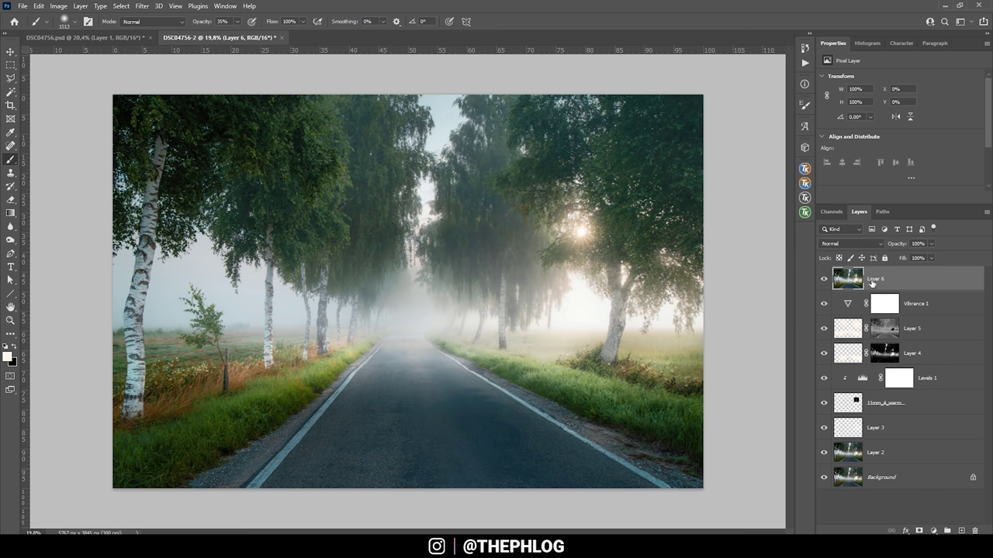
Step: Run Filter > Nik Collection > Color Efex Pro 4 on Layer 6
left_click(142, 6)
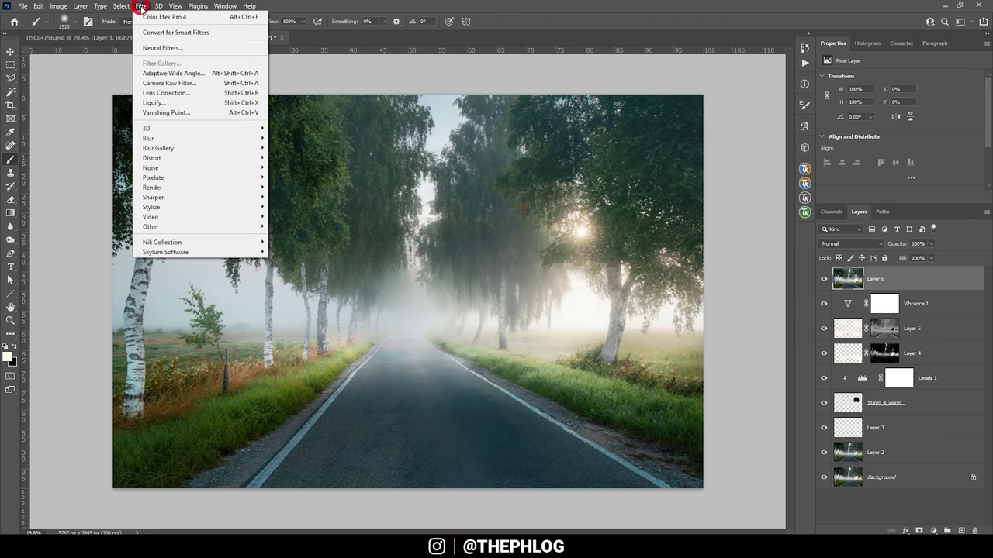
mouse_move(217, 243)
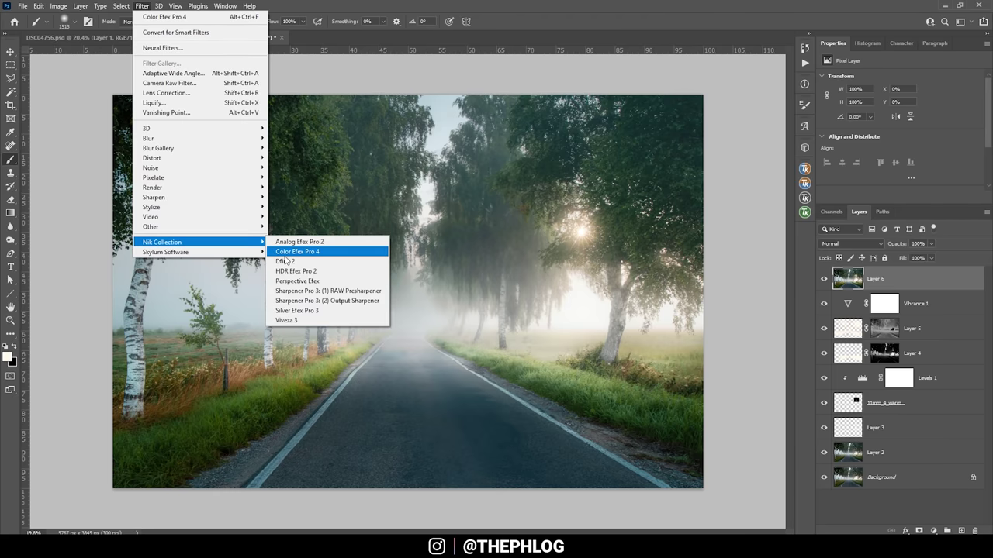
left_click(289, 255)
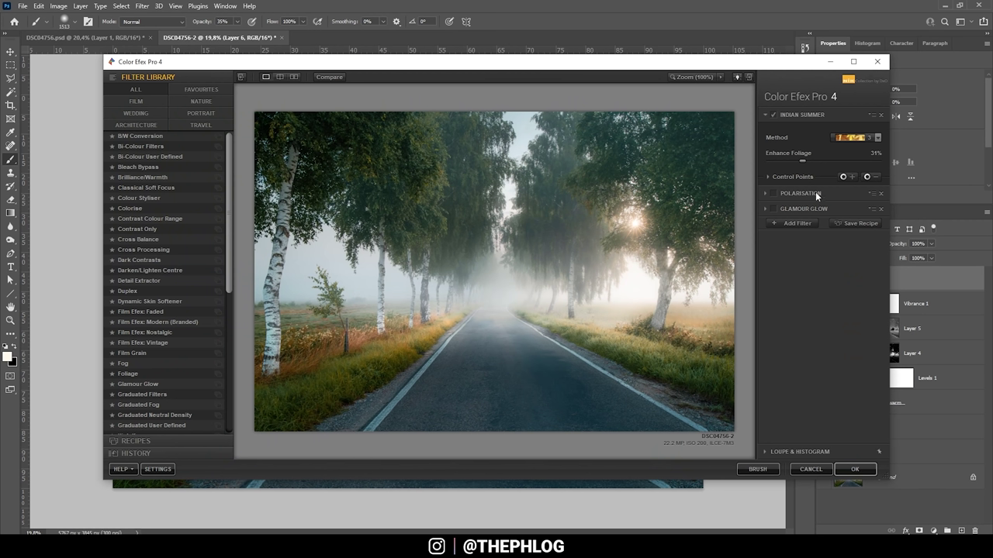
Step: Compare Indian Summer on and off, then enable Polarisation at 41% strength
left_click(773, 115)
left_click(773, 115)
left_click(773, 115)
left_click(773, 194)
left_click(787, 193)
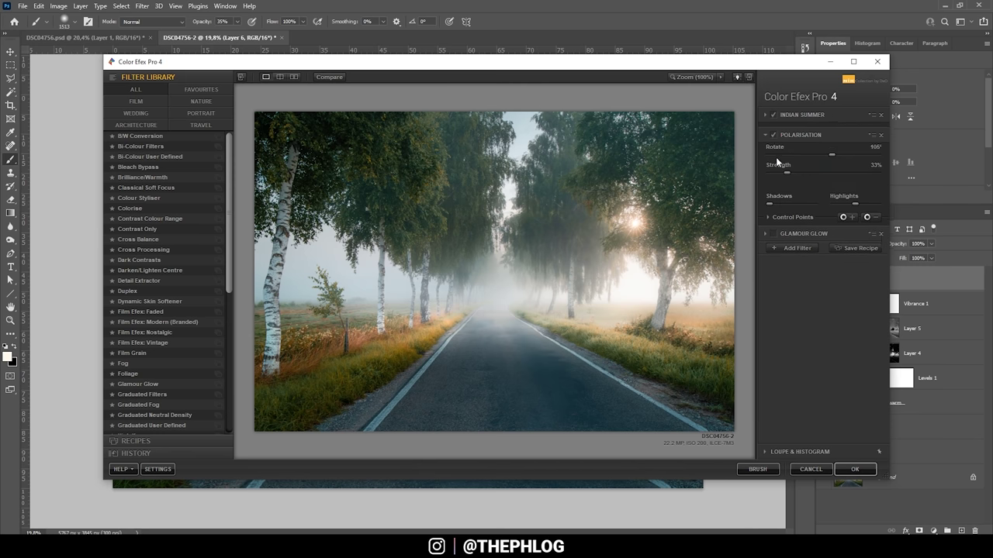
left_click(774, 131)
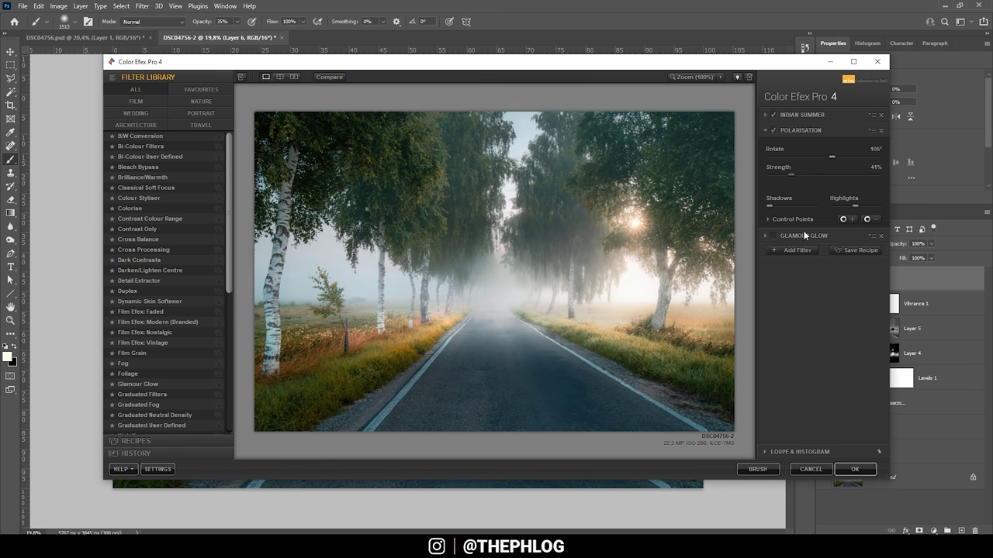
Step: Add Glamour Glow (Glow 9%, Saturation -50%, Warmth 19%) and apply the filters as a new layer
left_click(804, 235)
left_click(775, 146)
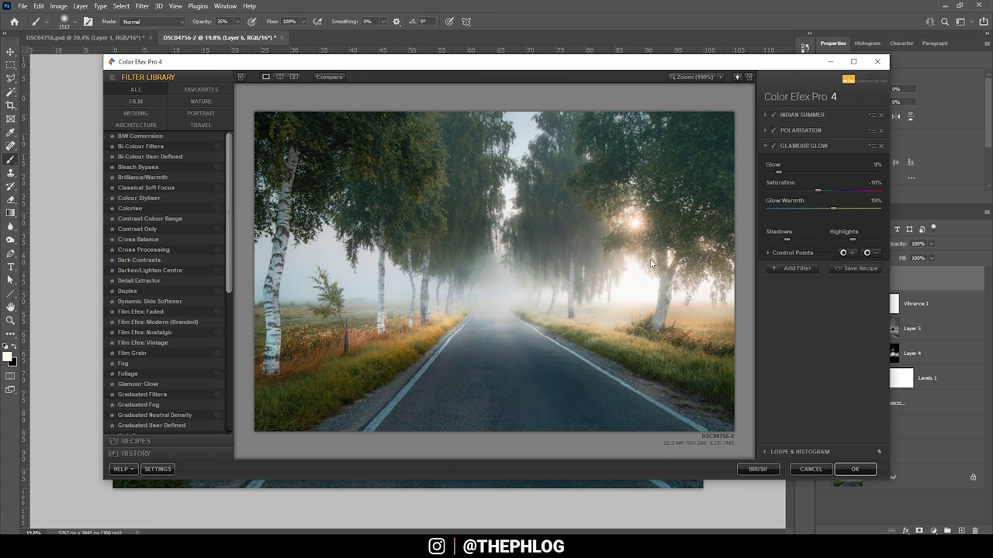
left_click(853, 469)
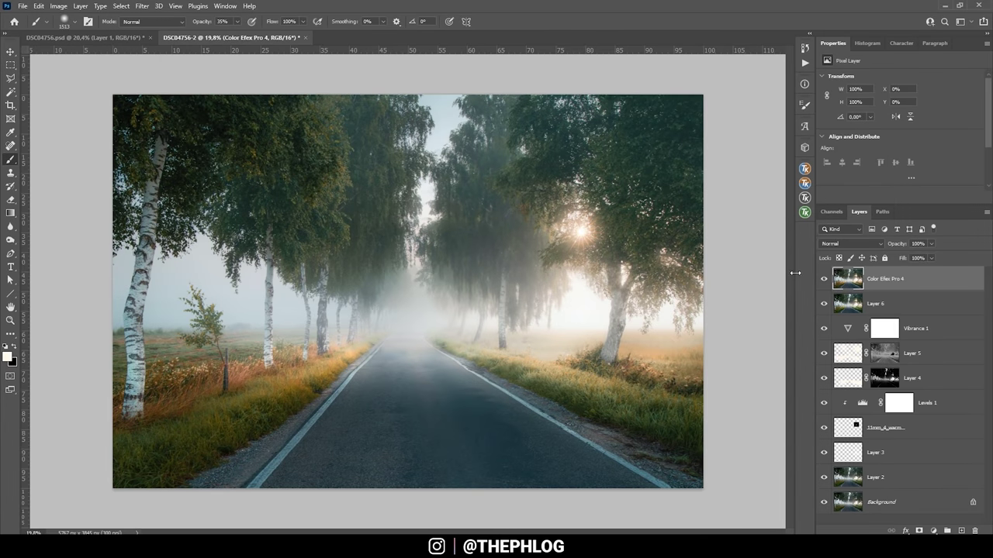
Step: Add a Hue/Saturation 1 adjustment layer raising the Yellows channel saturation to +34
left_click(934, 531)
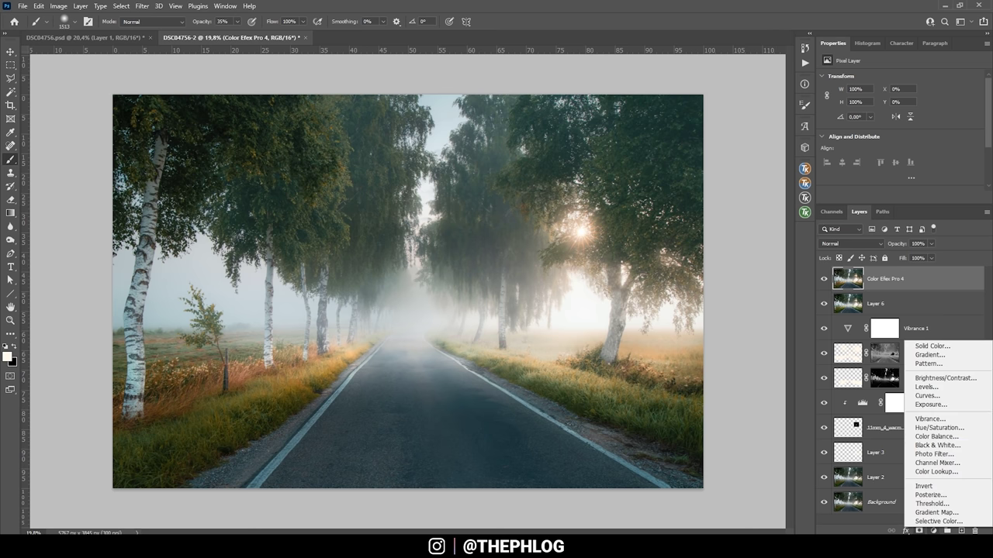
left_click(959, 431)
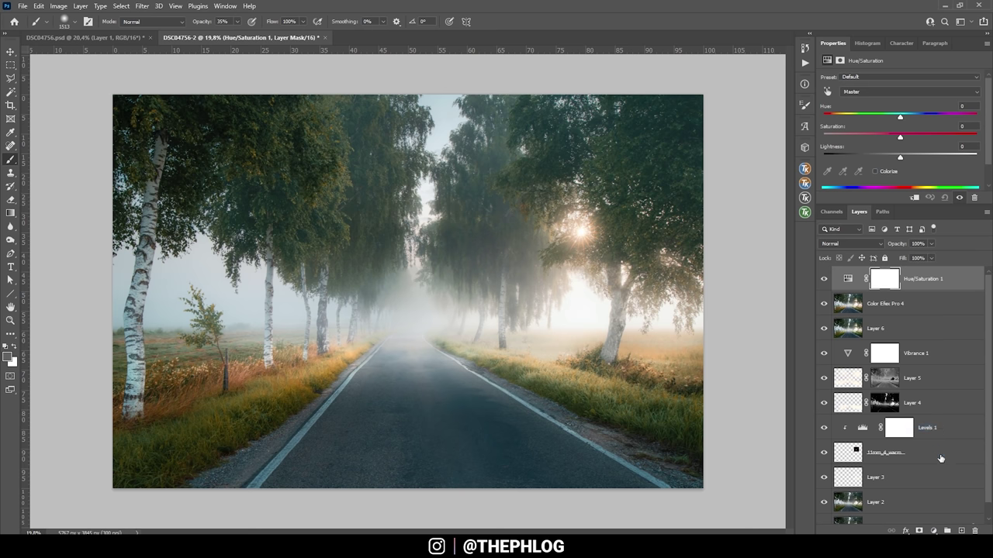
left_click(861, 92)
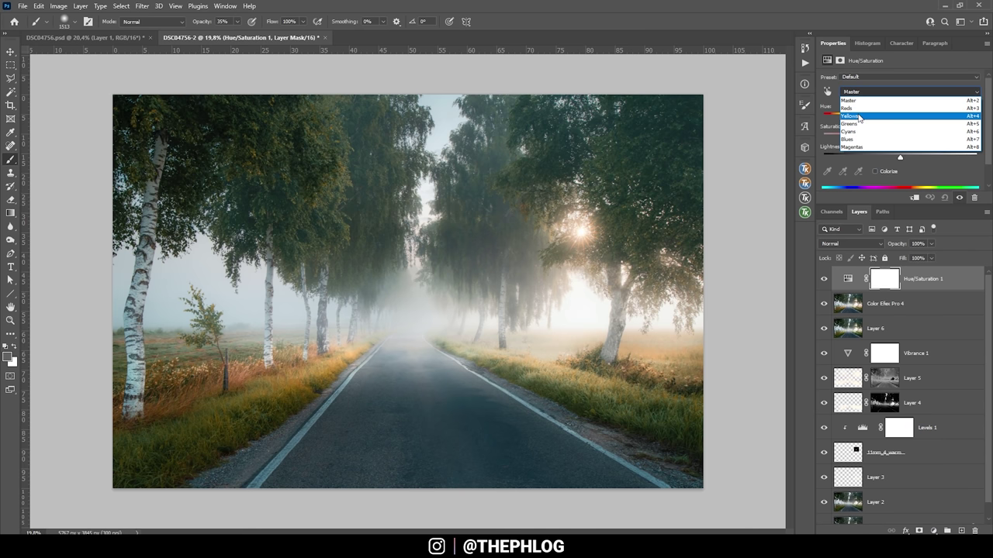
left_click(859, 117)
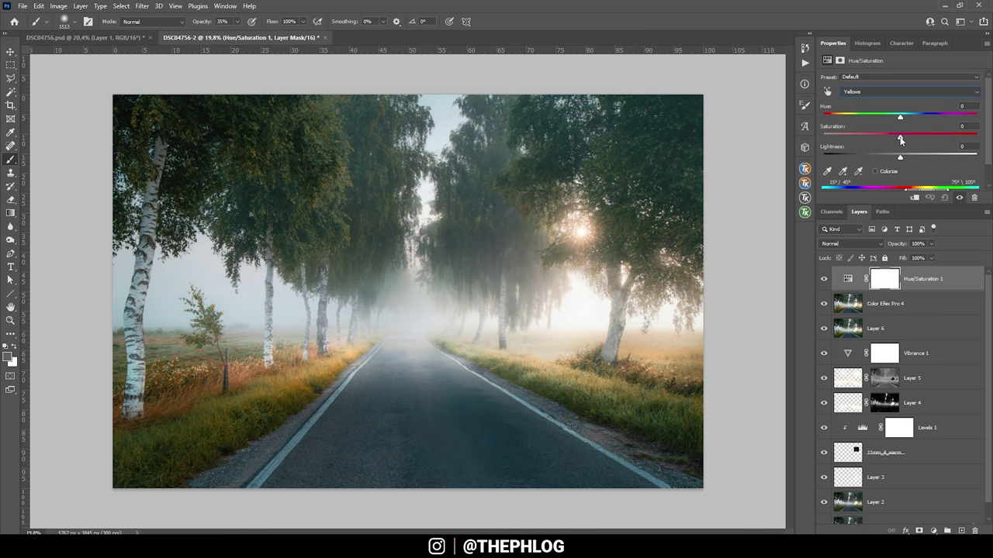
left_click_drag(899, 138, 932, 138)
left_click(885, 279)
Step: Brush black onto the Hue/Saturation 1 mask over the treetops, checking the boost on and off
mouse_move(516, 390)
left_mouse_down()
mouse_move(484, 384)
mouse_move(497, 388)
left_mouse_up()
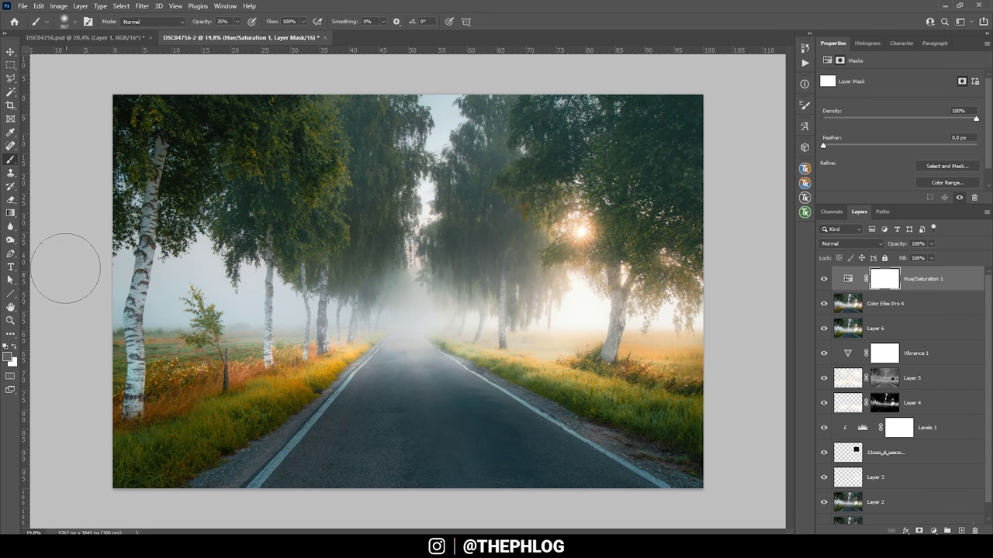
left_click(8, 356)
key("Return")
key("b")
mouse_move(188, 372)
left_mouse_down()
mouse_move(532, 344)
mouse_move(663, 390)
left_mouse_up()
left_click(825, 278)
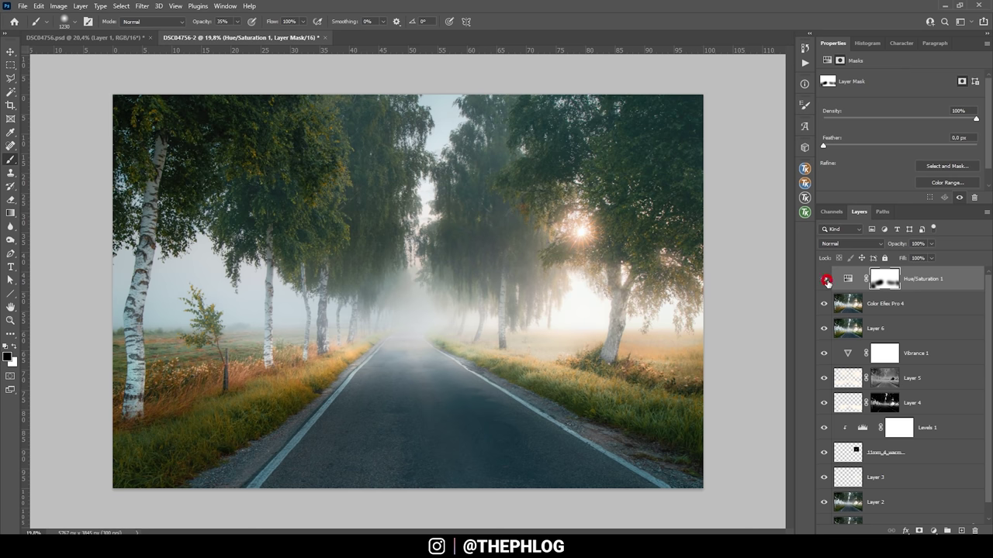
left_click(824, 279)
left_click_drag(301, 179, 320, 189)
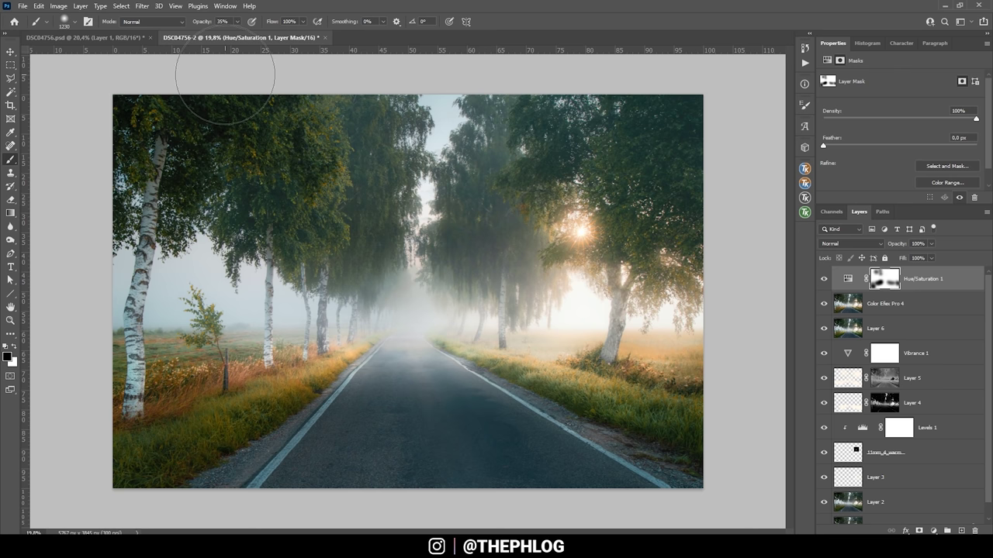